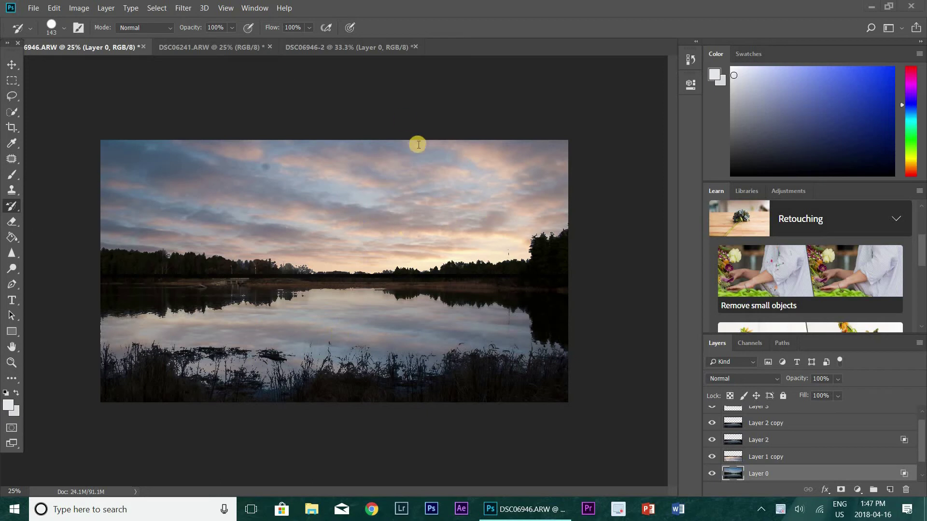
Look over the sunset photo DSC06241.ARW and the blue-sky lake photo DSC06946-2
{"action": "left_click", "coordinate": [234, 47]}
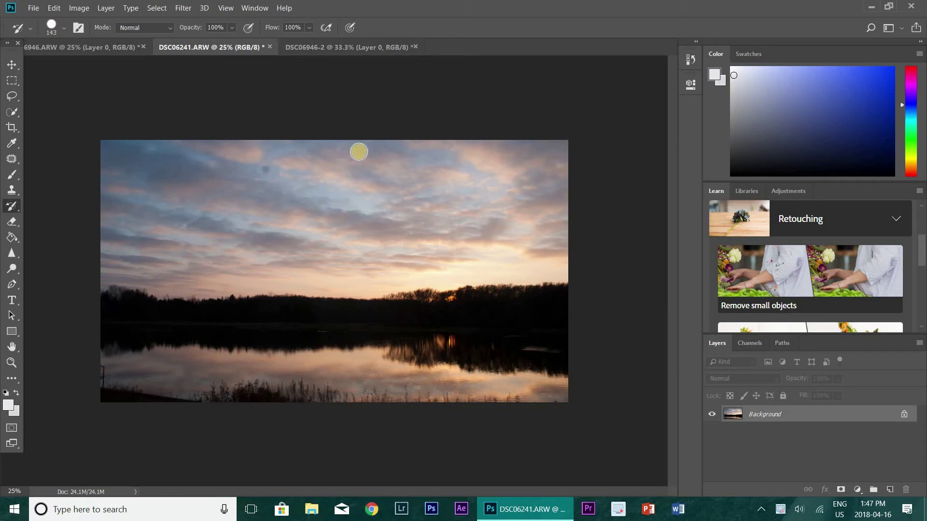
{"action": "left_click", "coordinate": [333, 49]}
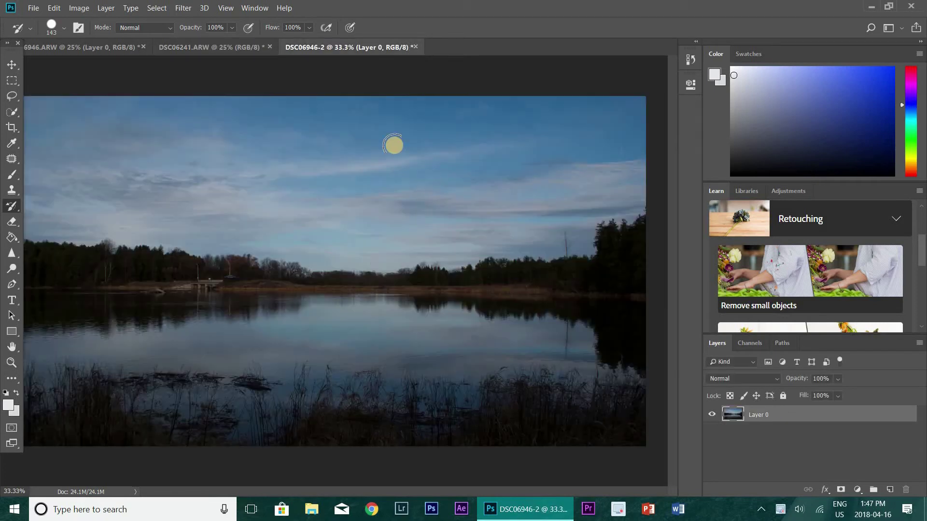
{"action": "key", "text": "z"}
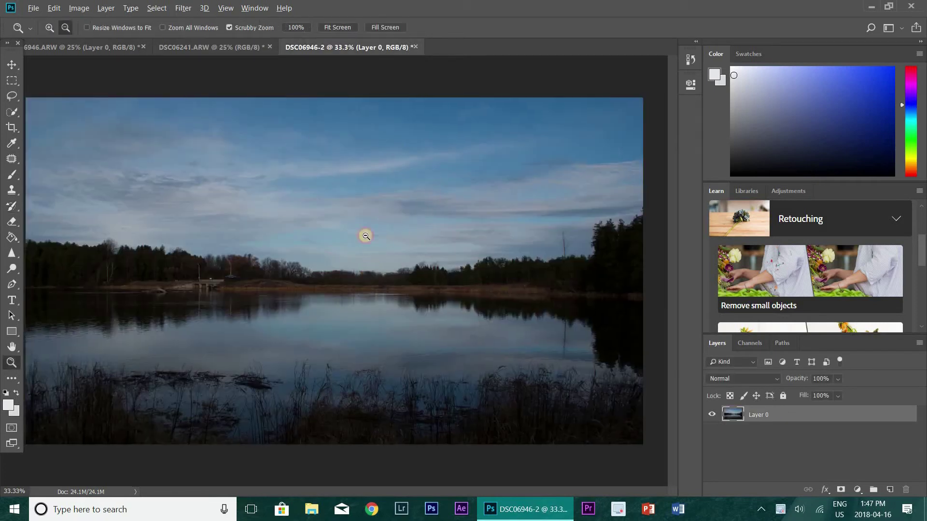
{"action": "key", "text": "ctrl+minus"}
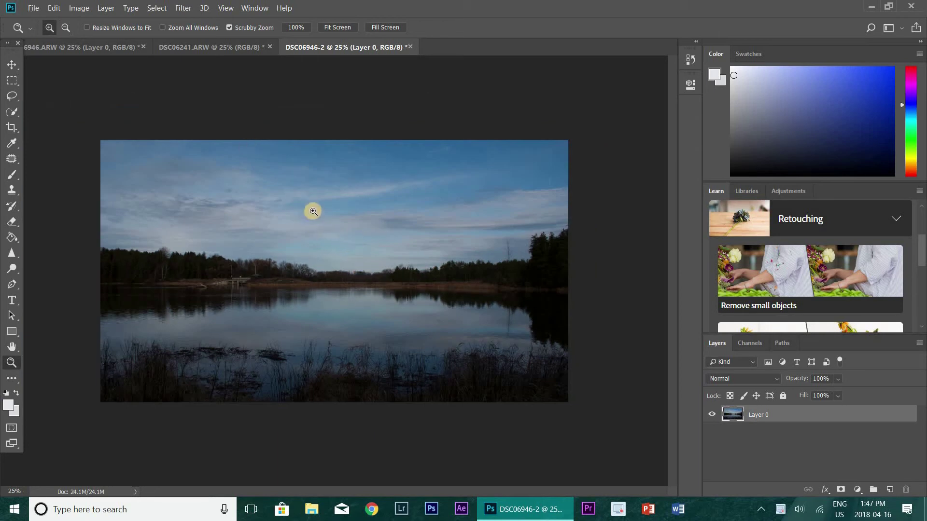
{"action": "left_click", "coordinate": [313, 211]}
{"action": "key", "text": "j"}
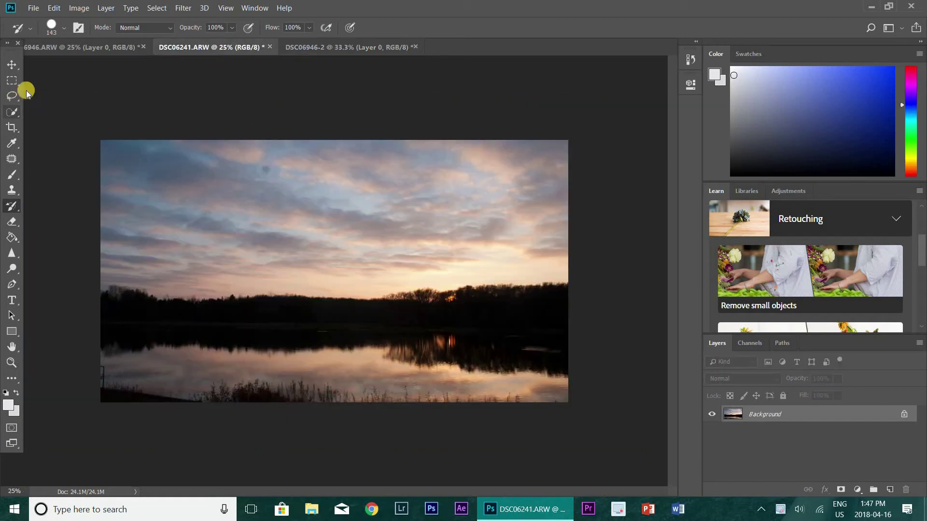
Copy a rectangular selection of the sky down to the treeline in DSC06241.ARW and paste it into DSC06946-2
{"action": "left_click", "coordinate": [12, 80]}
{"action": "left_click_drag", "start_coordinate": [101, 140], "coordinate": [656, 300]}
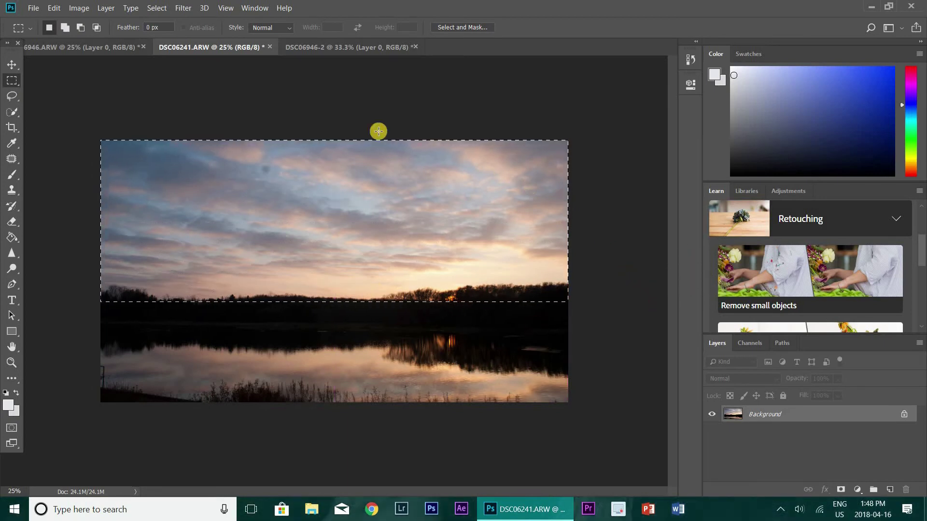
{"action": "left_click", "coordinate": [350, 48]}
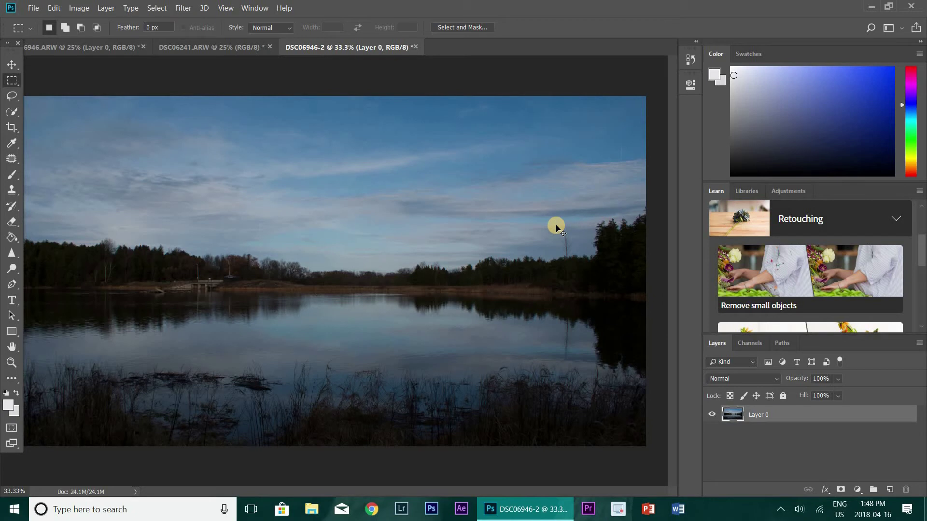
{"action": "key", "text": "ctrl+v"}
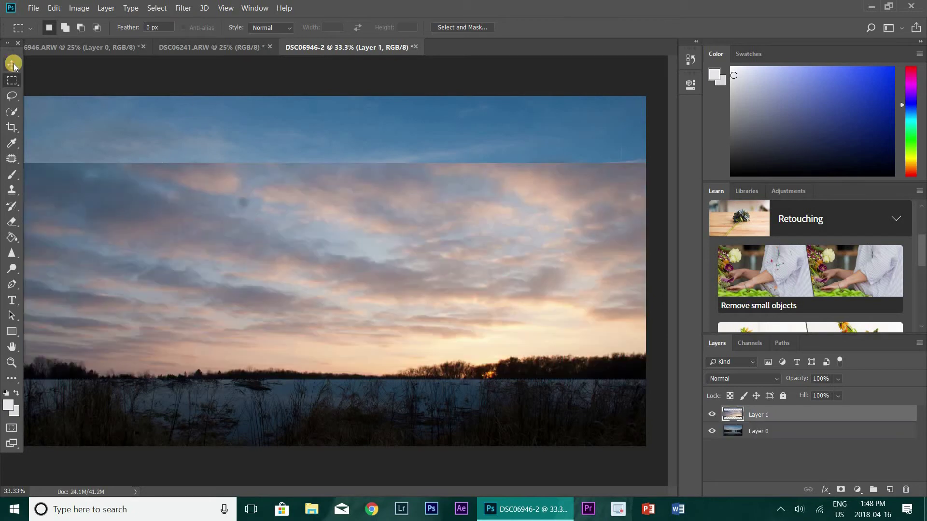
Align the pasted sky with the photo's upper edge, scale its height to 91.30%, and place its layer below Layer 0
{"action": "left_click", "coordinate": [5, 65]}
{"action": "left_click_drag", "start_coordinate": [263, 235], "coordinate": [258, 167]}
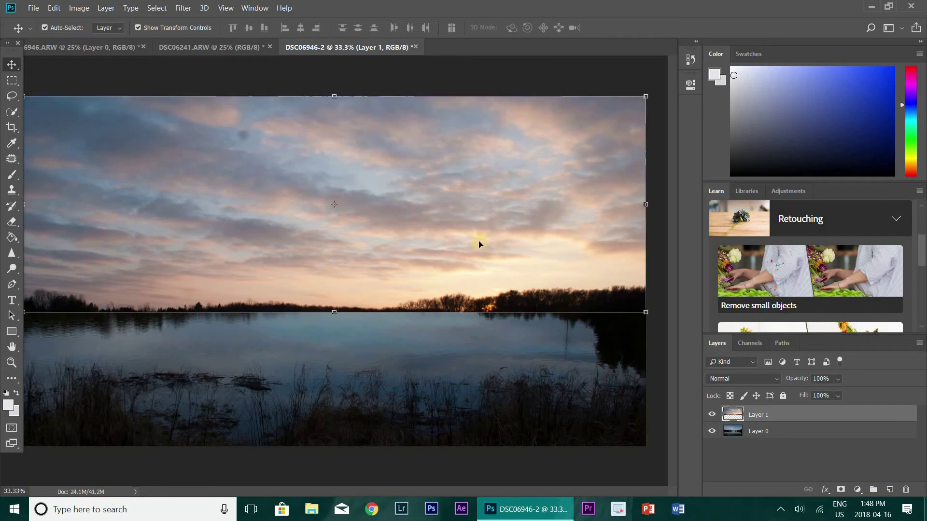
{"action": "left_click_drag", "start_coordinate": [337, 314], "coordinate": [357, 293]}
{"action": "left_click_drag", "start_coordinate": [441, 269], "coordinate": [441, 269]}
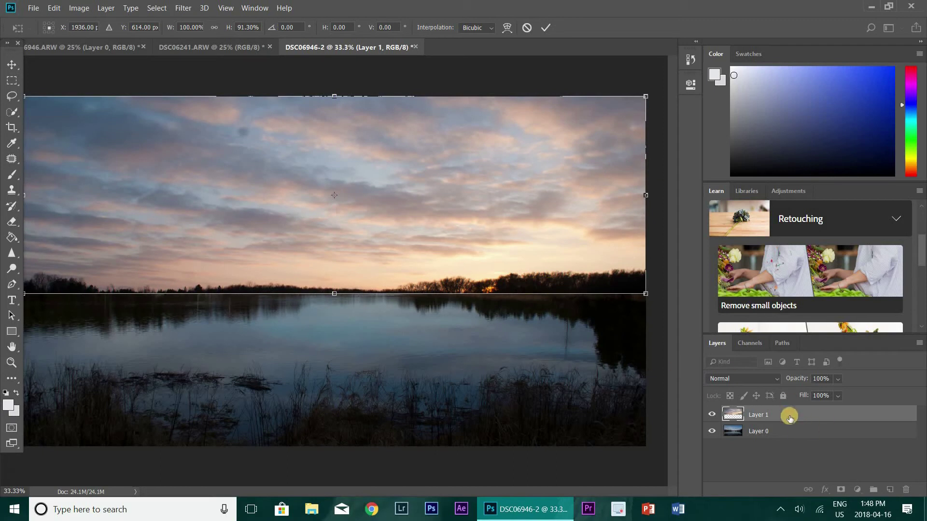
{"action": "left_click", "coordinate": [542, 25]}
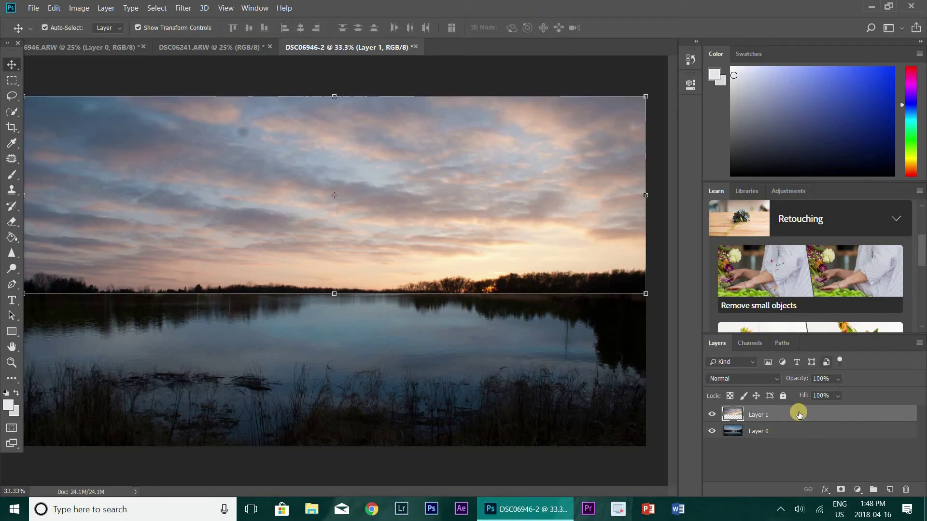
{"action": "left_click_drag", "start_coordinate": [791, 442], "coordinate": [783, 432]}
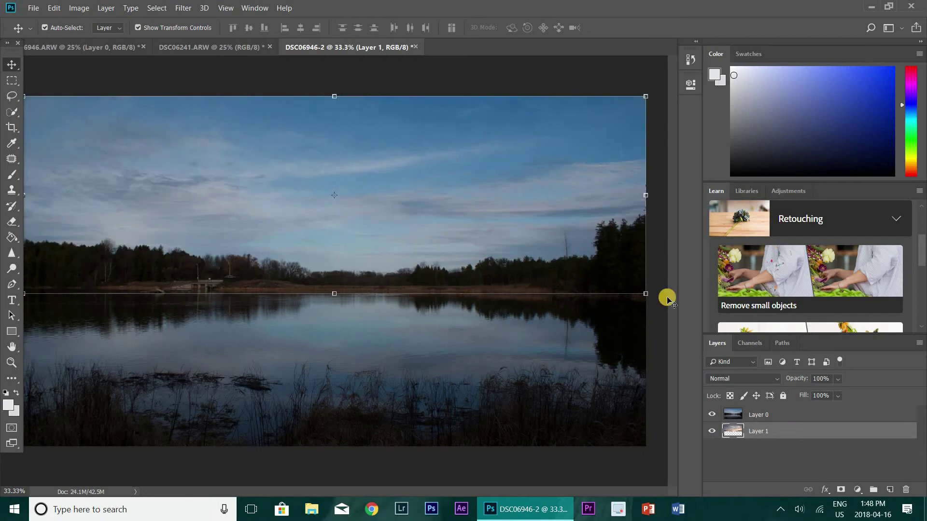
{"action": "right_click", "coordinate": [804, 416]}
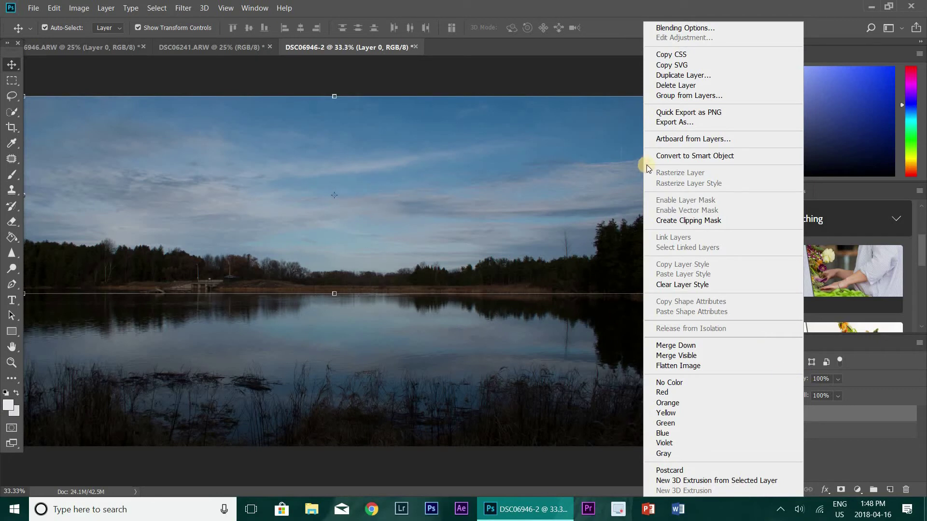
{"action": "left_click", "coordinate": [688, 30]}
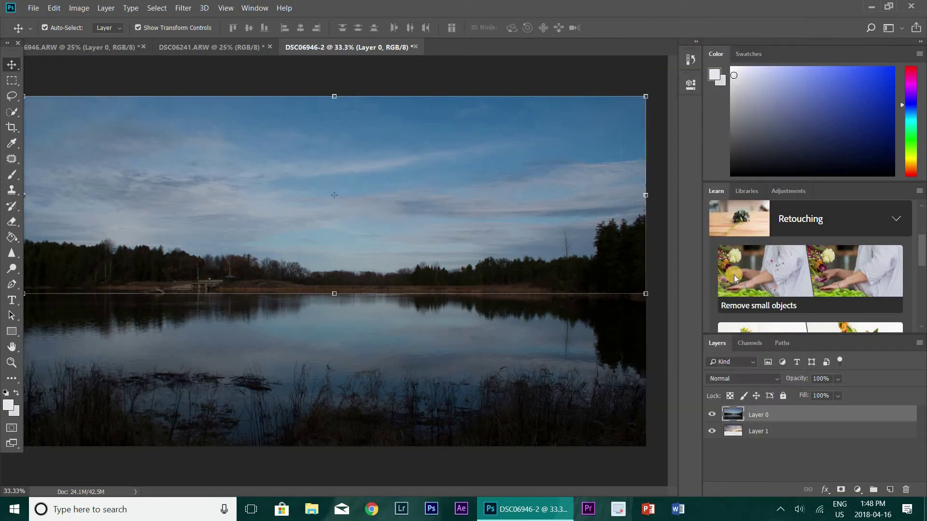
{"action": "left_click", "coordinate": [910, 65]}
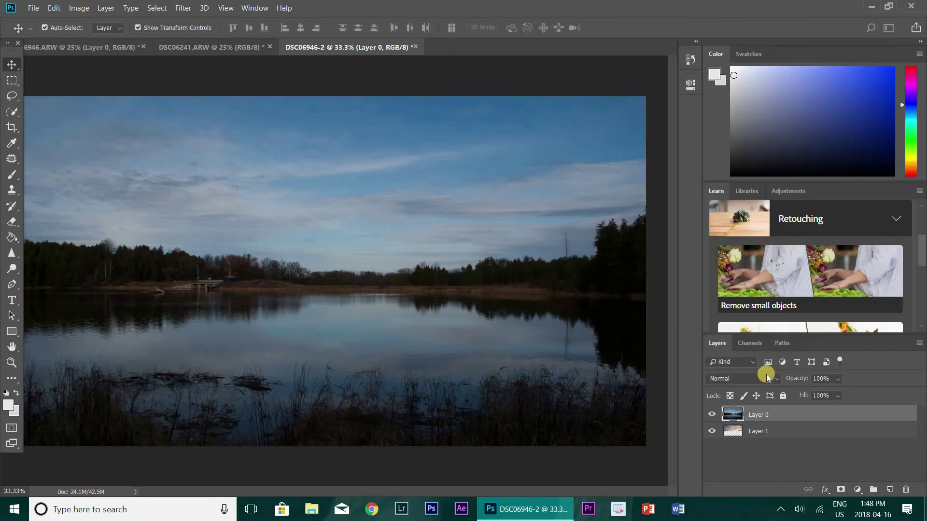
In Layer 0's blending options, set Blend If to Blue and lower the This Layer white limit to 71
{"action": "double_click", "coordinate": [774, 410]}
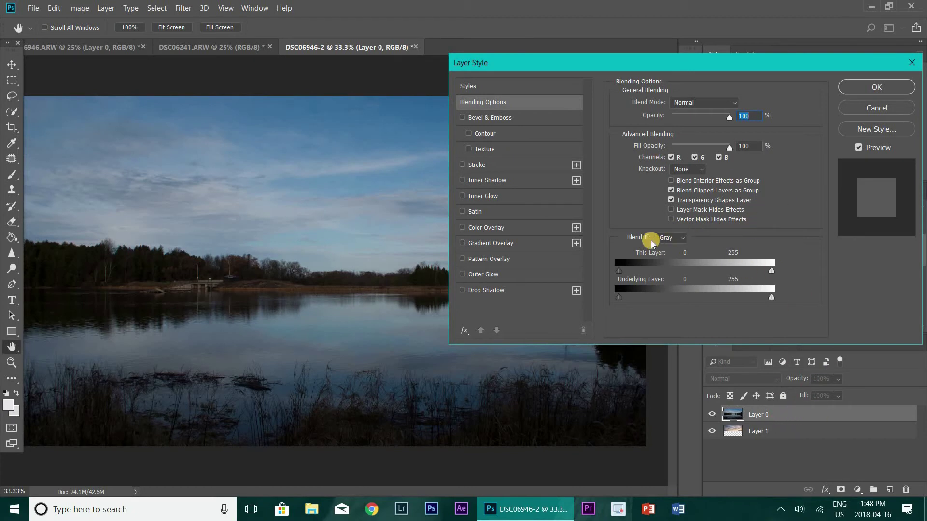
{"action": "left_click", "coordinate": [684, 240]}
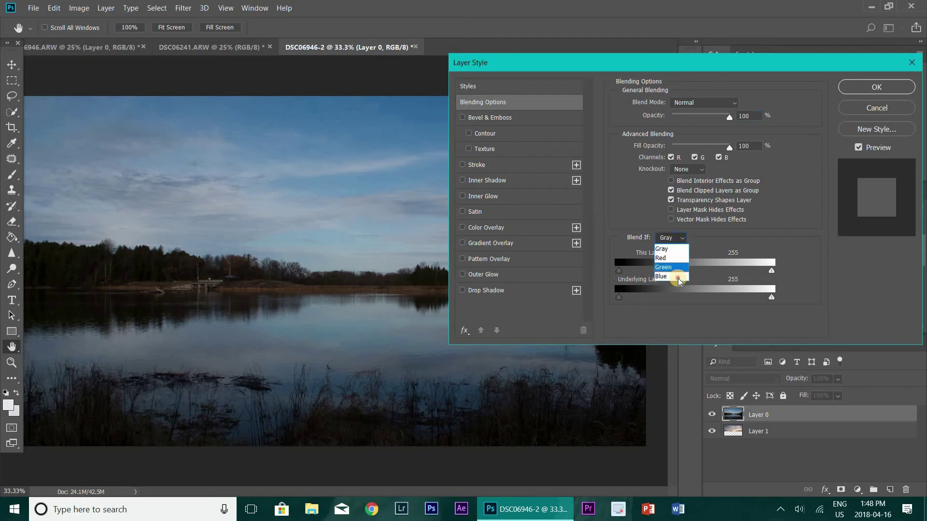
{"action": "left_click", "coordinate": [669, 270]}
{"action": "left_click_drag", "start_coordinate": [771, 275], "coordinate": [709, 278]}
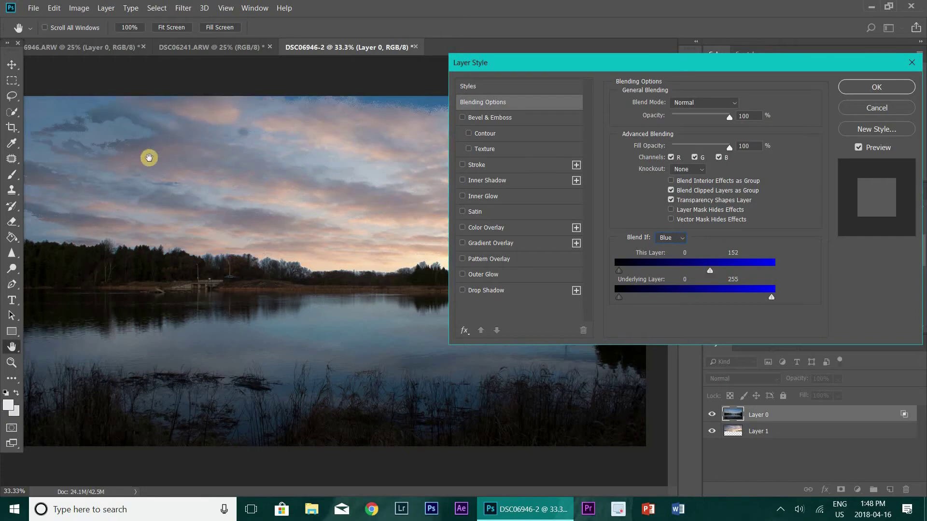
{"action": "left_click_drag", "start_coordinate": [713, 272], "coordinate": [660, 272]}
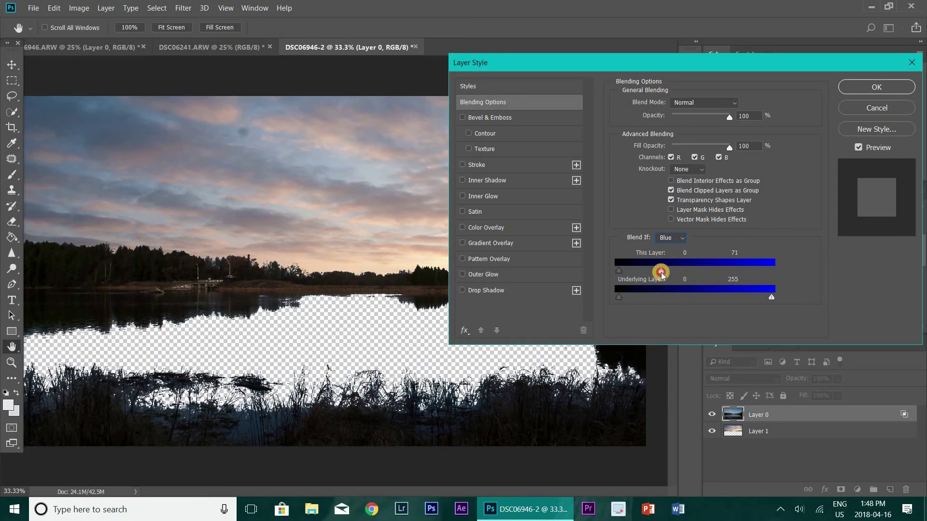
{"action": "left_click", "coordinate": [901, 87]}
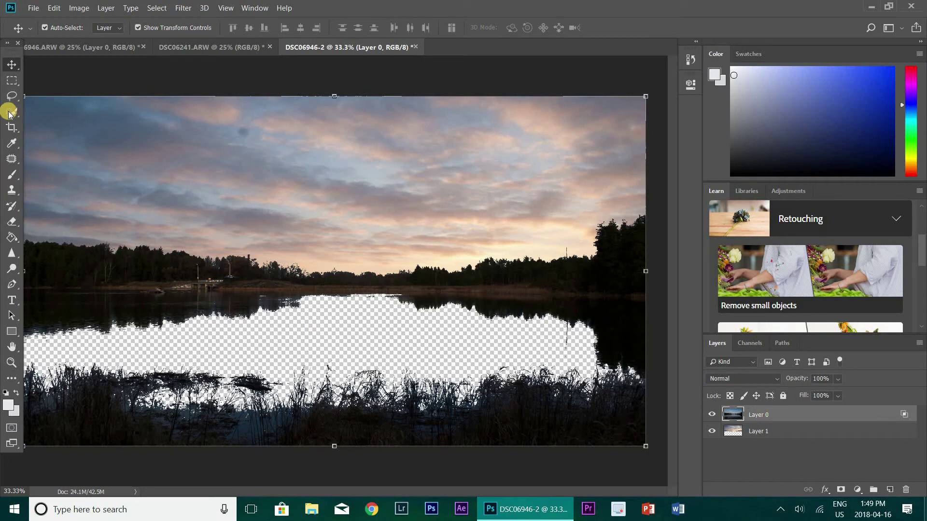
Copy Layer 0's lake and shore area below the treeline to a new layer and place it beneath Layer 1
{"action": "left_click", "coordinate": [11, 81]}
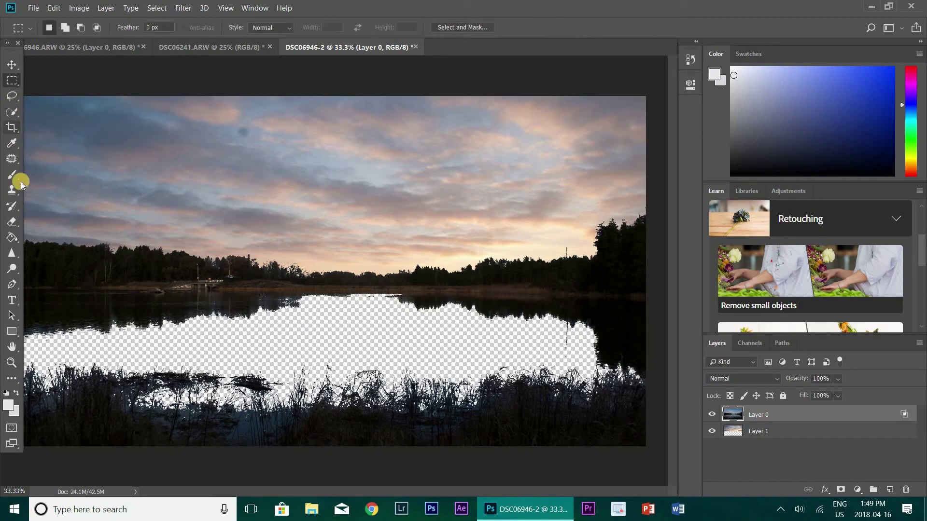
{"action": "left_click_drag", "start_coordinate": [662, 284], "coordinate": [15, 478]}
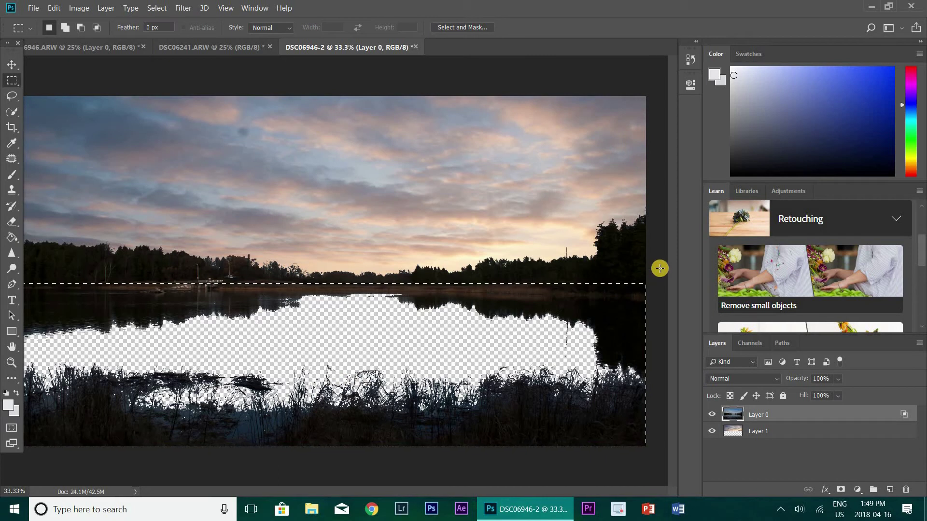
{"action": "left_click_drag", "start_coordinate": [654, 278], "coordinate": [2, 459]}
{"action": "left_click_drag", "start_coordinate": [273, 334], "coordinate": [276, 340]}
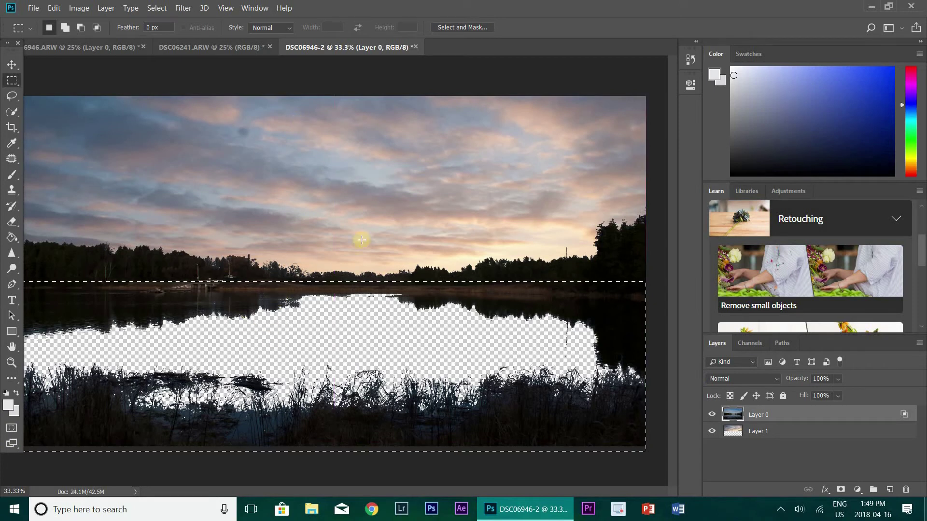
{"action": "key", "text": "ctrl+v"}
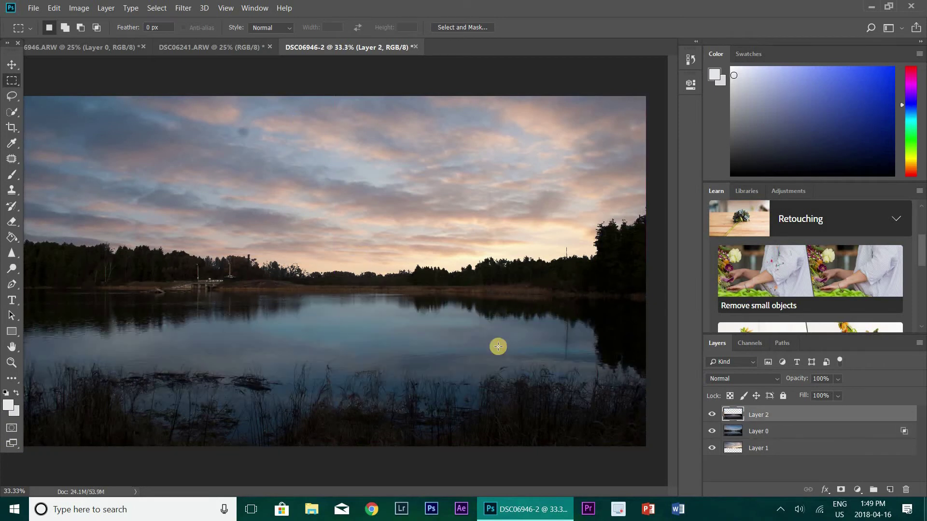
{"action": "left_click_drag", "start_coordinate": [825, 421], "coordinate": [815, 459]}
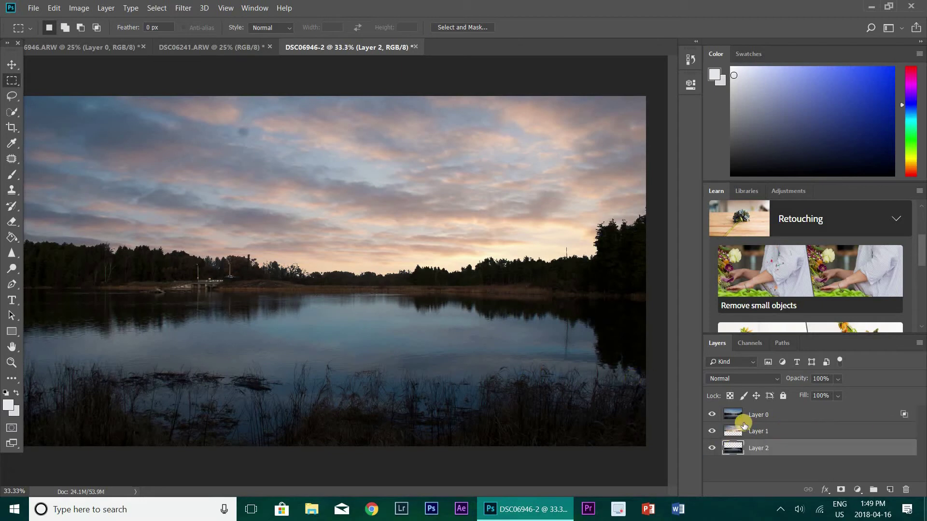
Readjust Layer 0's blue Blend If setting, with the This Layer white limit at 86
{"action": "left_click", "coordinate": [777, 408]}
{"action": "double_click", "coordinate": [777, 408]}
{"action": "left_click_drag", "start_coordinate": [718, 265], "coordinate": [664, 272]}
{"action": "left_click_drag", "start_coordinate": [479, 300], "coordinate": [493, 296]}
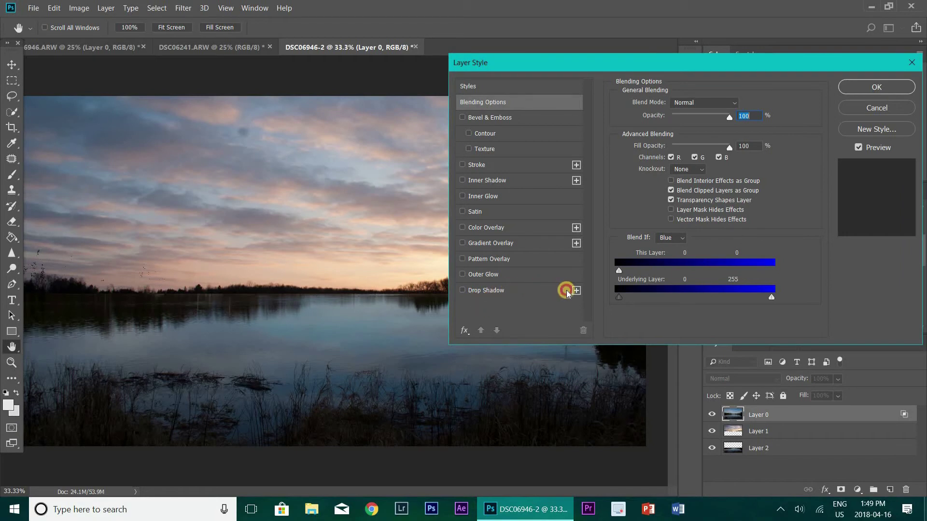
{"action": "left_click_drag", "start_coordinate": [618, 272], "coordinate": [666, 289]}
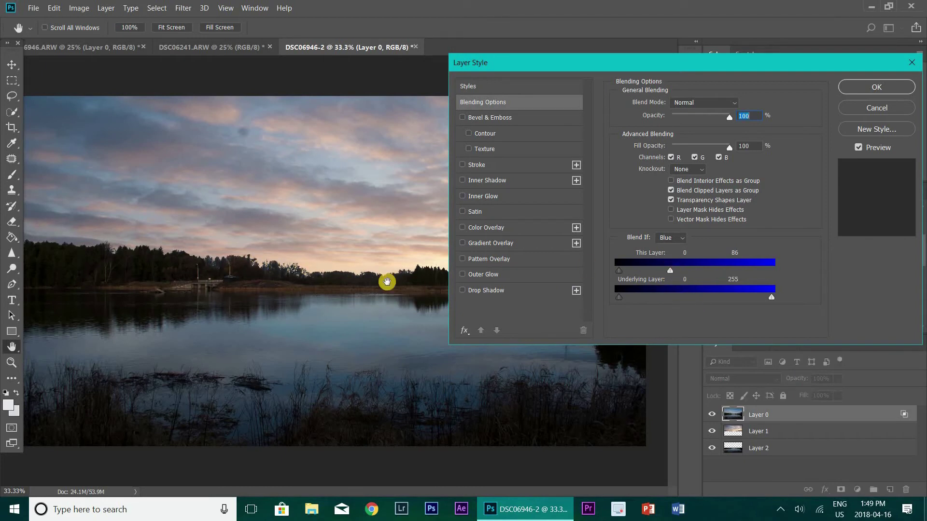
{"action": "left_click", "coordinate": [855, 89]}
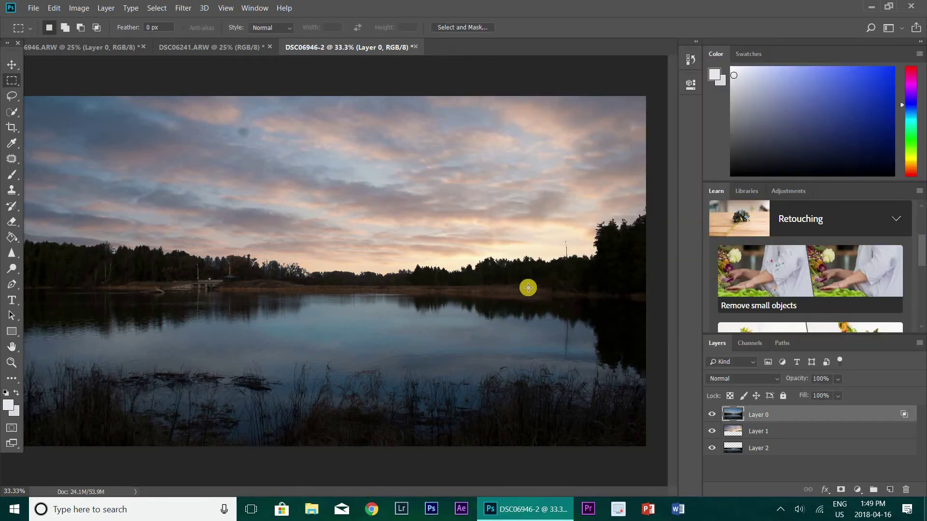
Examine the blended edges of the distant trees against the new sky up close, and then the whole image
{"action": "key", "text": "z"}
{"action": "left_click", "coordinate": [248, 269]}
{"action": "left_click", "coordinate": [357, 241]}
{"action": "left_click", "coordinate": [370, 238]}
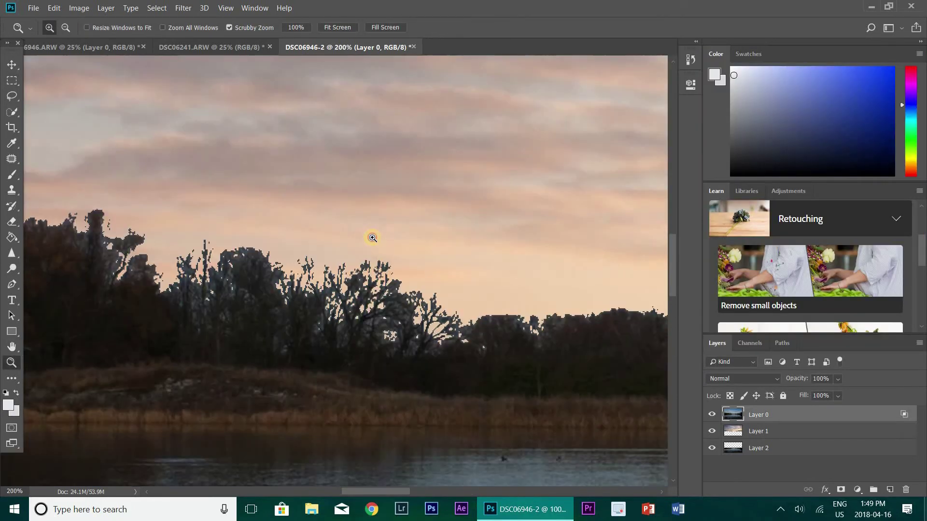
{"action": "left_click", "coordinate": [371, 238]}
{"action": "key", "text": "m"}
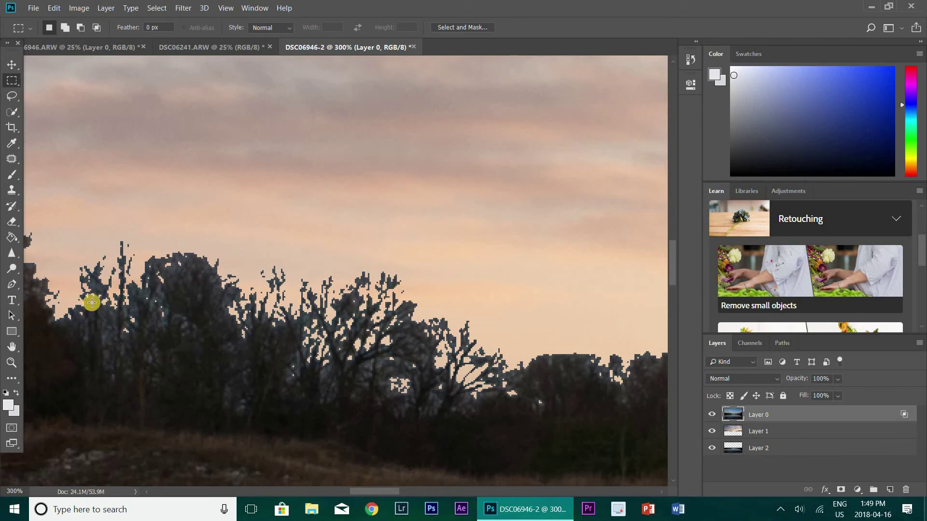
{"action": "key", "text": "z"}
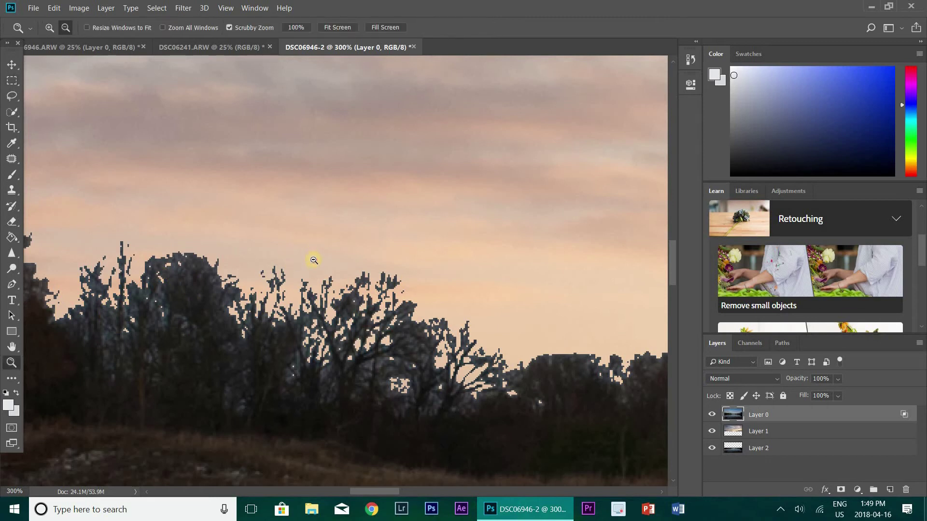
{"action": "left_click", "coordinate": [310, 257], "text": "alt"}
{"action": "left_click", "coordinate": [310, 257], "text": "alt"}
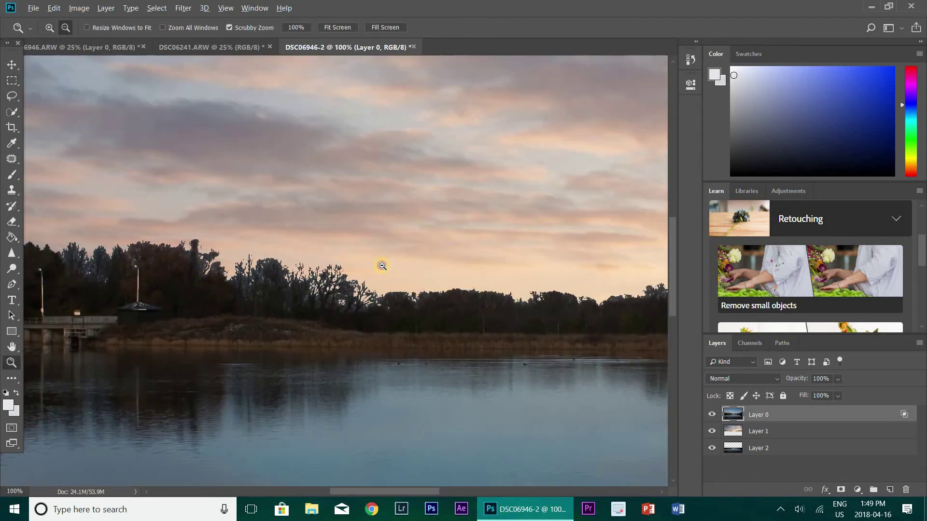
{"action": "left_click", "coordinate": [379, 263], "text": "alt"}
{"action": "left_click", "coordinate": [381, 264], "text": "alt"}
{"action": "left_click", "coordinate": [382, 264], "text": "alt"}
{"action": "left_click", "coordinate": [381, 265], "text": "alt"}
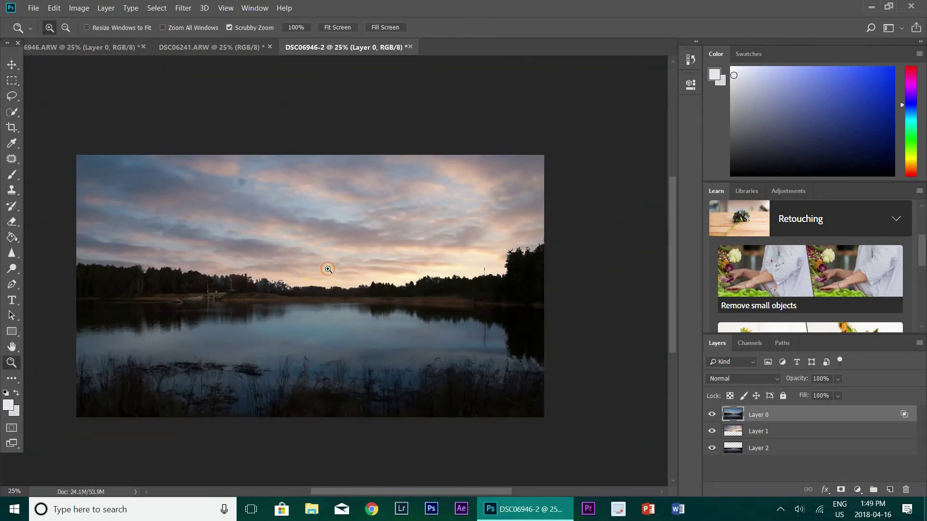
{"action": "left_click", "coordinate": [316, 271]}
{"action": "key", "text": "m"}
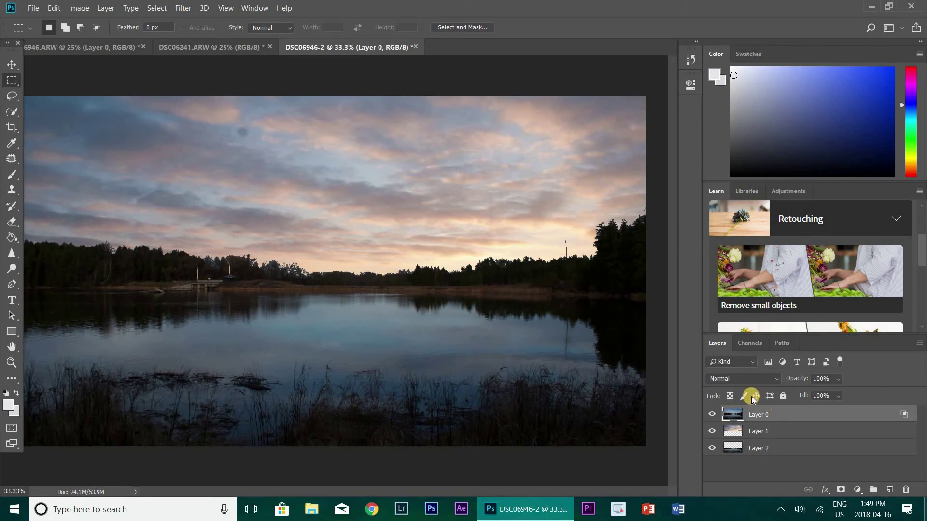
Readjust Layer 0's blue Blend If setting, bringing the This Layer white limit to about 90
{"action": "double_click", "coordinate": [799, 413]}
{"action": "mouse_move", "coordinate": [674, 273]}
{"action": "left_mouse_down"}
{"action": "mouse_move", "coordinate": [683, 275]}
{"action": "mouse_move", "coordinate": [658, 275]}
{"action": "mouse_move", "coordinate": [676, 282]}
{"action": "left_mouse_up"}
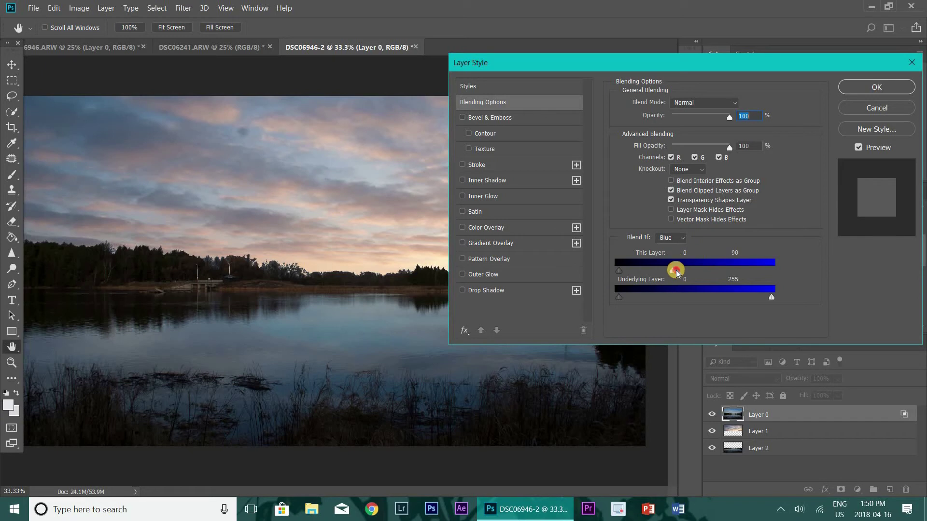
{"action": "left_click", "coordinate": [887, 87]}
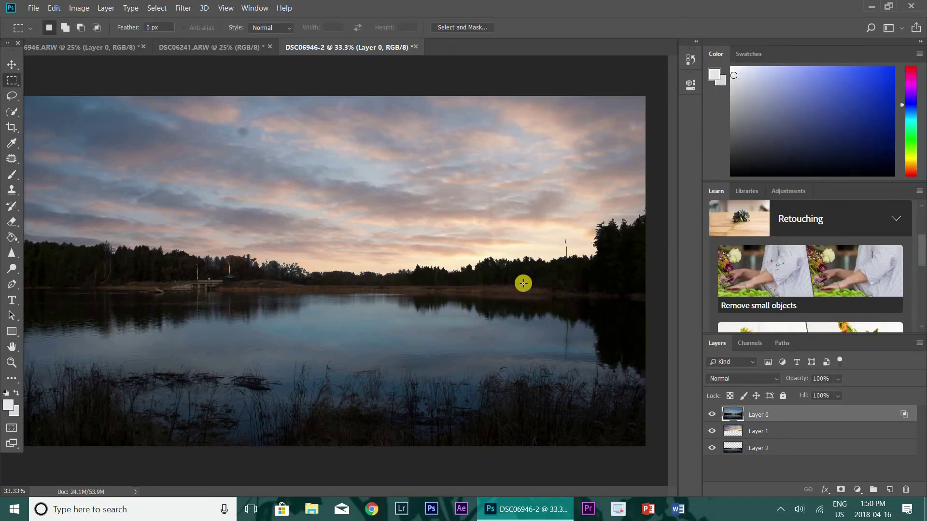
{"action": "key", "text": "z"}
{"action": "left_click_drag", "start_coordinate": [416, 280], "coordinate": [511, 262]}
{"action": "left_click", "coordinate": [456, 294]}
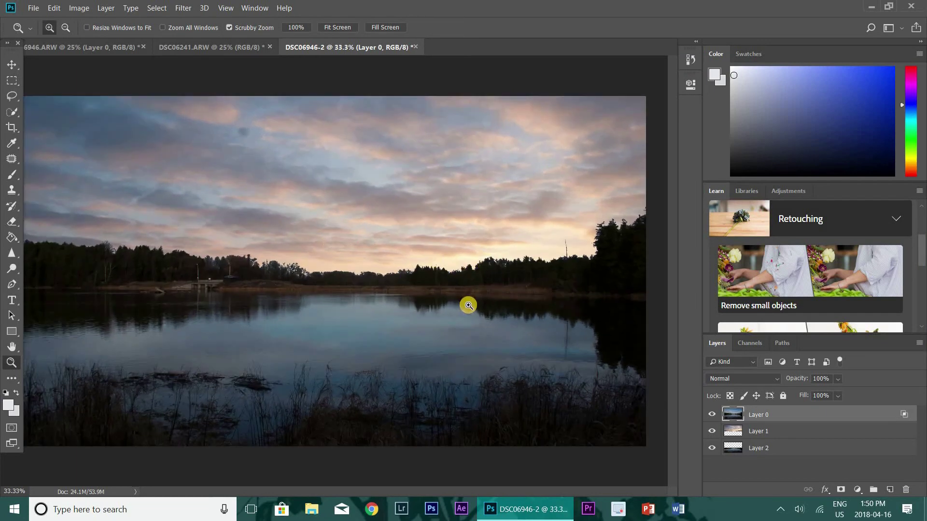
{"action": "key", "text": "XF86AudioMute"}
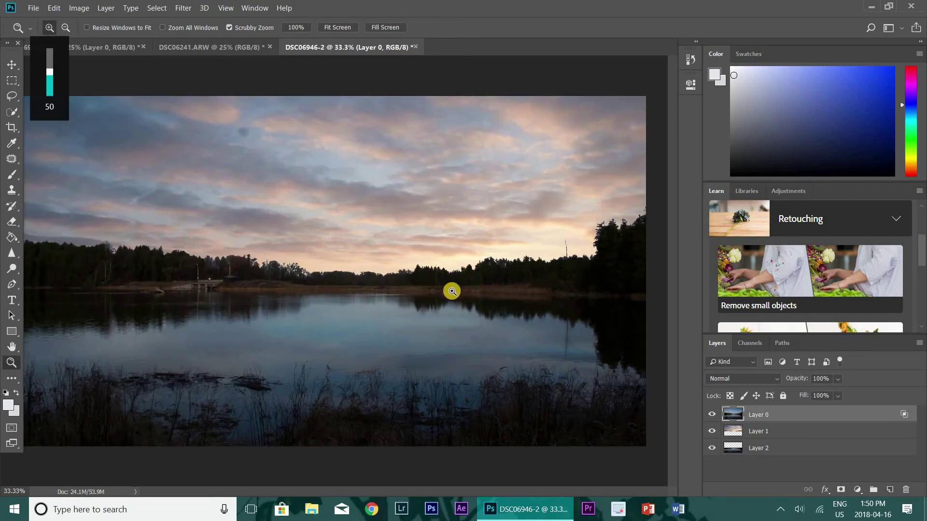
{"action": "key", "text": "XF86AudioMute"}
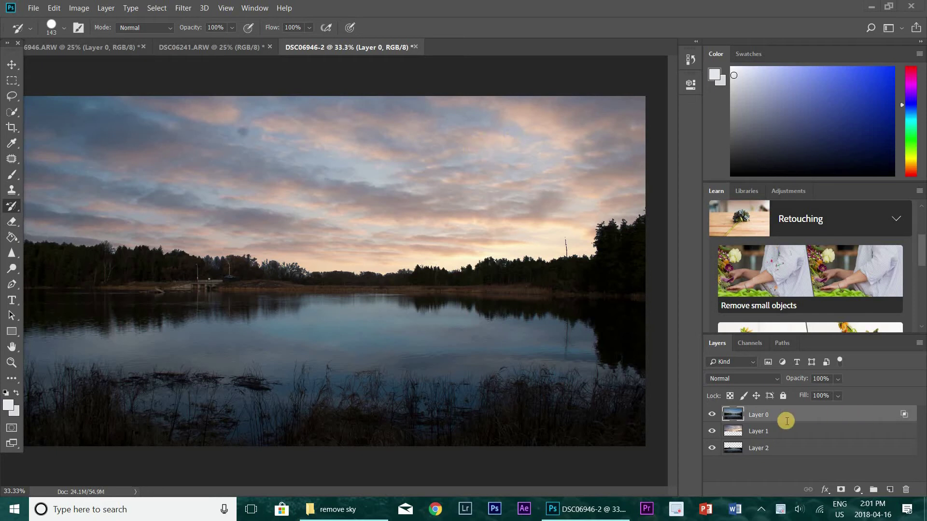
Duplicate Layer 0 and reset the copy's blue Blend If This Layer white limit to 255
{"action": "right_click", "coordinate": [780, 416]}
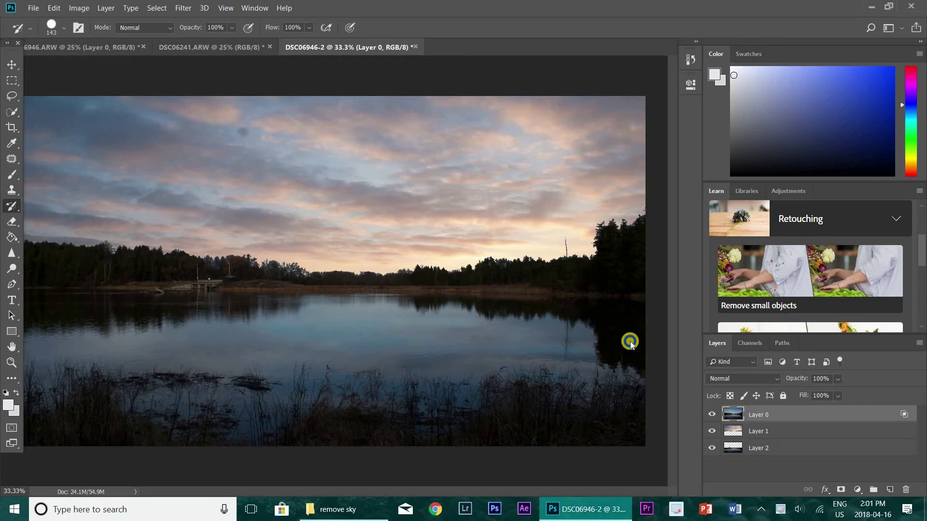
{"action": "left_click", "coordinate": [691, 75]}
{"action": "left_click", "coordinate": [561, 131]}
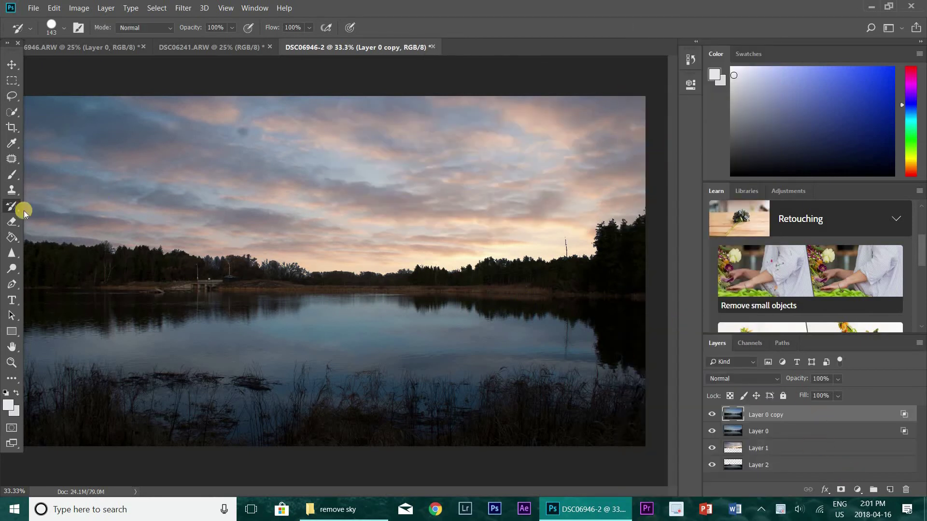
{"action": "left_click", "coordinate": [11, 222]}
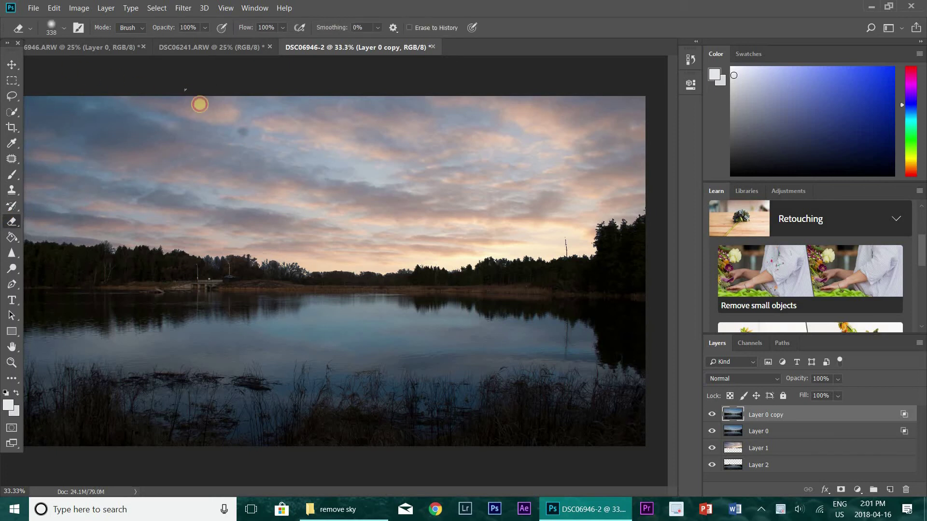
{"action": "double_click", "coordinate": [821, 412]}
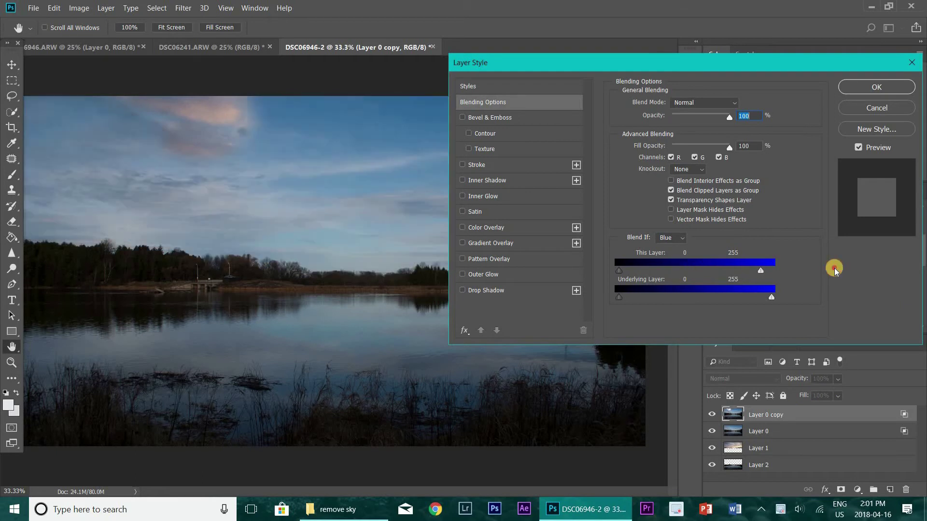
{"action": "left_click", "coordinate": [876, 89]}
Erase the blue sky and the open lake water from Layer 0 copy with the Eraser tool
{"action": "mouse_move", "coordinate": [295, 169]}
{"action": "left_mouse_down"}
{"action": "mouse_move", "coordinate": [273, 185]}
{"action": "mouse_move", "coordinate": [285, 207]}
{"action": "mouse_move", "coordinate": [258, 226]}
{"action": "mouse_move", "coordinate": [224, 233]}
{"action": "mouse_move", "coordinate": [142, 211]}
{"action": "mouse_move", "coordinate": [94, 217]}
{"action": "mouse_move", "coordinate": [109, 232]}
{"action": "mouse_move", "coordinate": [1, 226]}
{"action": "left_mouse_up"}
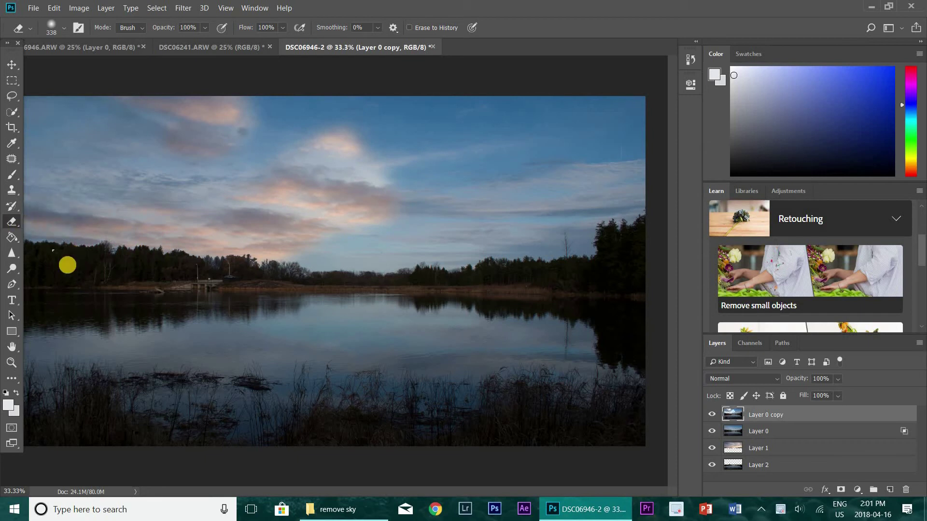
{"action": "mouse_move", "coordinate": [56, 184]}
{"action": "left_mouse_down"}
{"action": "mouse_move", "coordinate": [124, 111]}
{"action": "mouse_move", "coordinate": [407, 86]}
{"action": "mouse_move", "coordinate": [706, 126]}
{"action": "mouse_move", "coordinate": [584, 95]}
{"action": "mouse_move", "coordinate": [499, 166]}
{"action": "mouse_move", "coordinate": [297, 261]}
{"action": "mouse_move", "coordinate": [422, 234]}
{"action": "mouse_move", "coordinate": [574, 217]}
{"action": "mouse_move", "coordinate": [555, 238]}
{"action": "mouse_move", "coordinate": [424, 263]}
{"action": "mouse_move", "coordinate": [784, 108]}
{"action": "mouse_move", "coordinate": [441, 118]}
{"action": "mouse_move", "coordinate": [225, 95]}
{"action": "mouse_move", "coordinate": [15, 108]}
{"action": "left_mouse_up"}
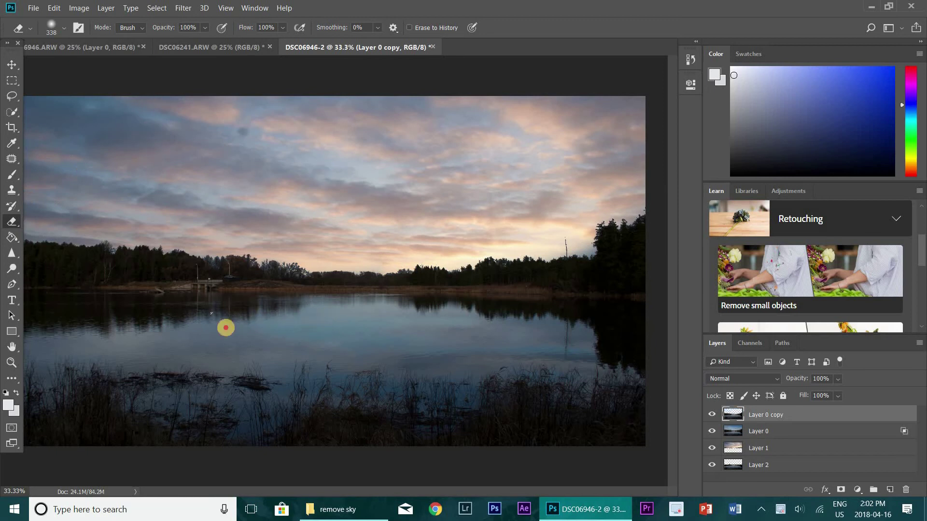
{"action": "left_click_drag", "start_coordinate": [50, 308], "coordinate": [50, 308]}
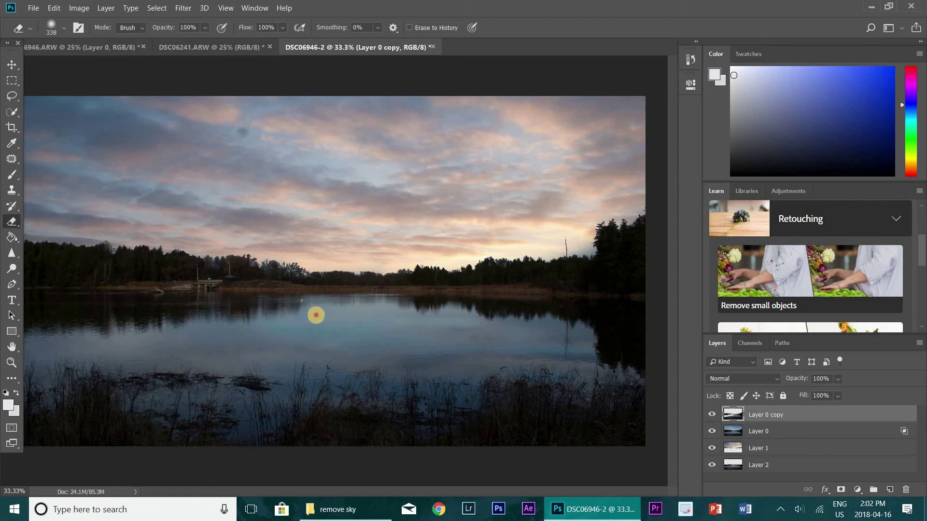
{"action": "mouse_move", "coordinate": [476, 323]}
{"action": "left_mouse_down"}
{"action": "mouse_move", "coordinate": [553, 331]}
{"action": "mouse_move", "coordinate": [572, 355]}
{"action": "mouse_move", "coordinate": [436, 373]}
{"action": "mouse_move", "coordinate": [289, 368]}
{"action": "mouse_move", "coordinate": [241, 404]}
{"action": "mouse_move", "coordinate": [200, 399]}
{"action": "mouse_move", "coordinate": [206, 361]}
{"action": "mouse_move", "coordinate": [60, 357]}
{"action": "left_mouse_up"}
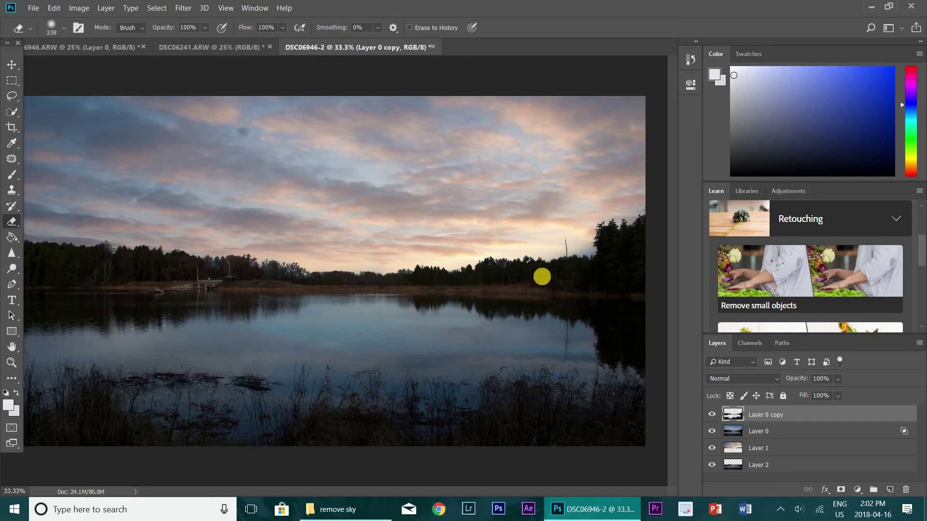
{"action": "left_click", "coordinate": [315, 338]}
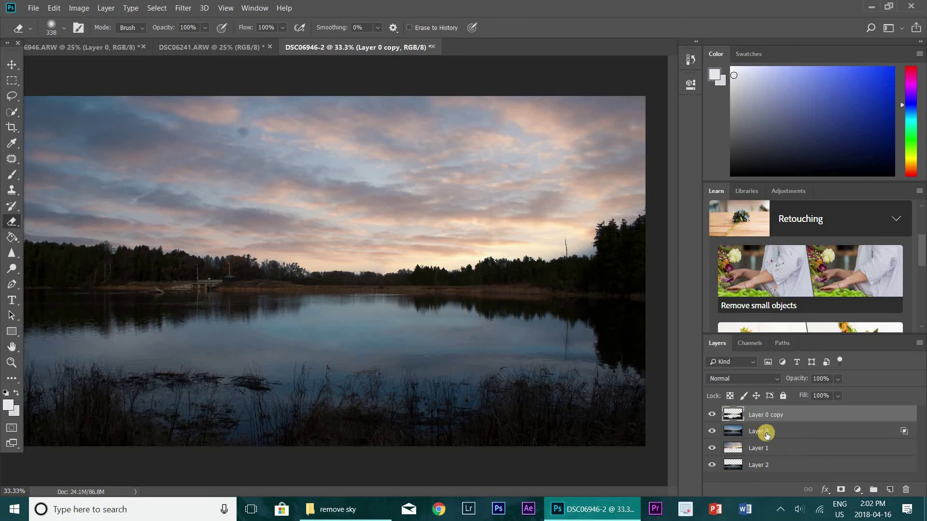
Lower the This Layer white limit in Layer 0's blue Blend If setting
{"action": "double_click", "coordinate": [767, 432]}
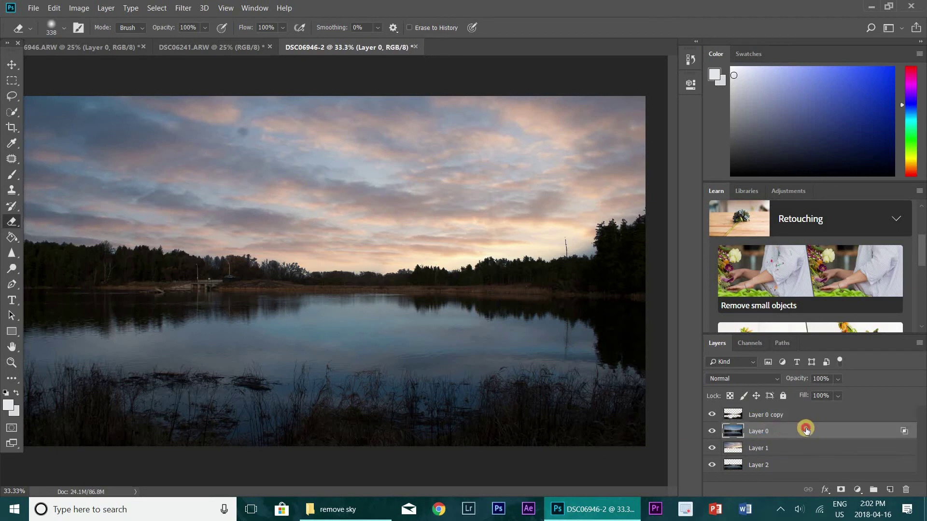
{"action": "mouse_move", "coordinate": [674, 271]}
{"action": "left_mouse_down"}
{"action": "mouse_move", "coordinate": [626, 255]}
{"action": "mouse_move", "coordinate": [658, 266]}
{"action": "left_mouse_up"}
{"action": "left_click", "coordinate": [862, 88]}
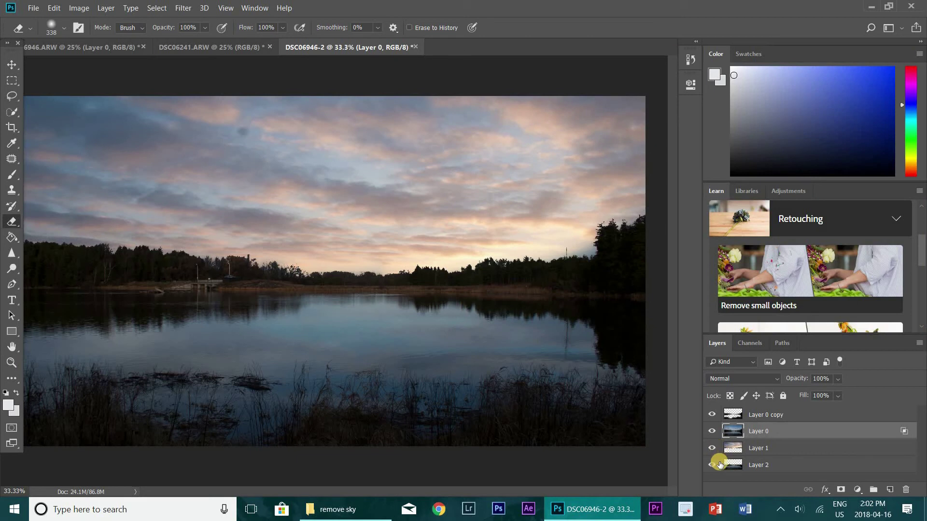
Compare the lake with and without Layer 2, and leave Layer 2 hidden
{"action": "left_click", "coordinate": [713, 465]}
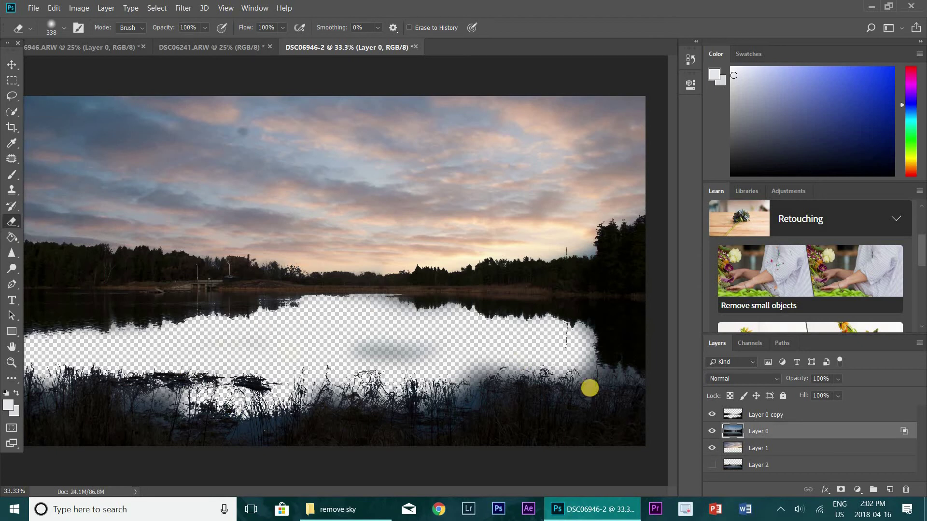
{"action": "left_click", "coordinate": [711, 468]}
{"action": "left_click", "coordinate": [711, 468]}
{"action": "left_click", "coordinate": [710, 468]}
{"action": "left_click", "coordinate": [710, 468]}
{"action": "left_click", "coordinate": [710, 467]}
{"action": "left_click", "coordinate": [711, 466]}
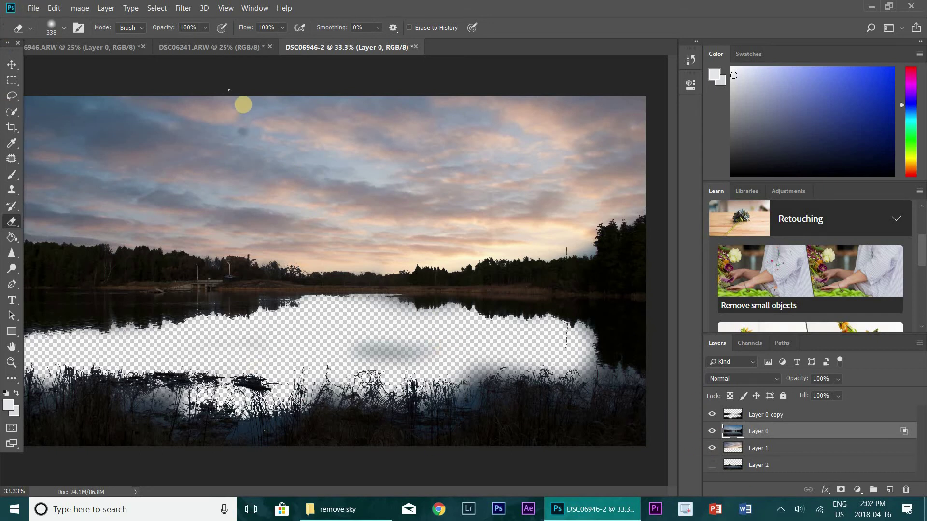
Duplicate the sunset sky in Layer 1 and place the copy at the top of the layer stack
{"action": "left_click", "coordinate": [771, 452]}
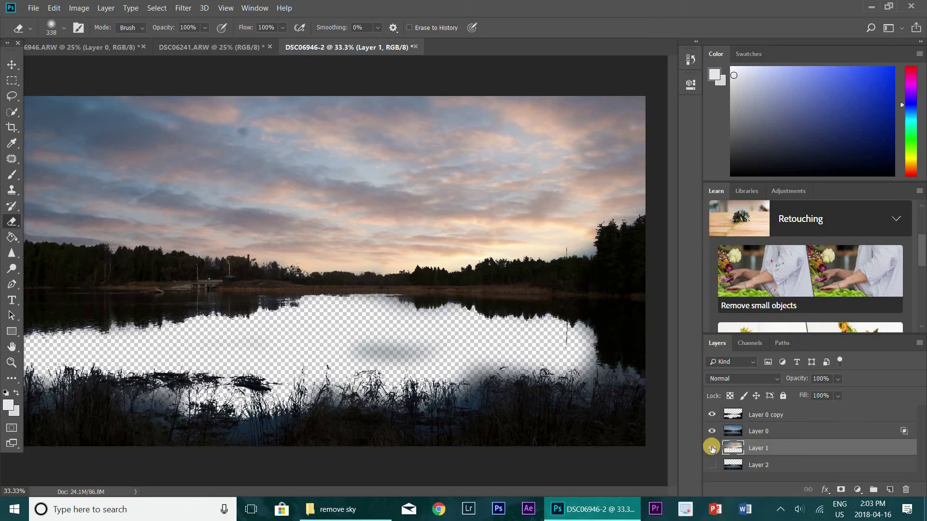
{"action": "left_click", "coordinate": [712, 448]}
{"action": "left_click", "coordinate": [712, 448]}
{"action": "right_click", "coordinate": [768, 448]}
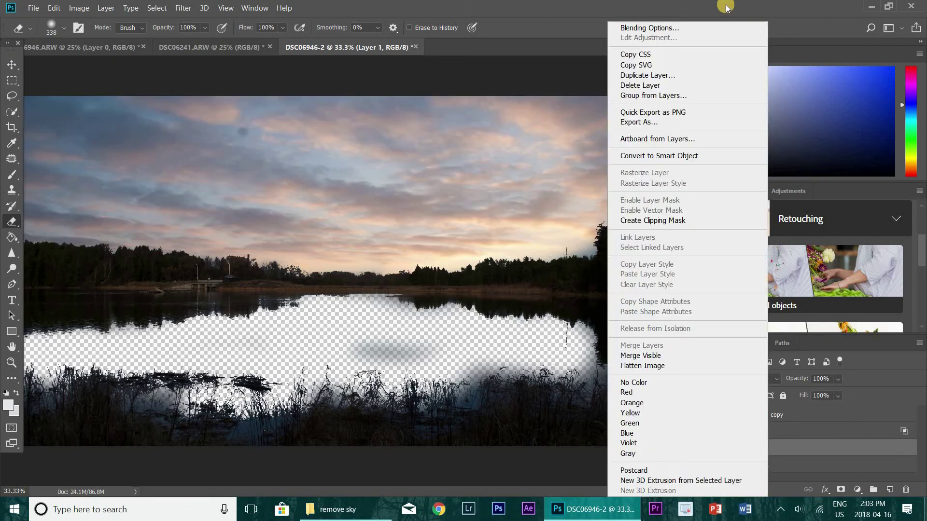
{"action": "left_click", "coordinate": [676, 72]}
{"action": "left_click", "coordinate": [559, 127]}
{"action": "left_click_drag", "start_coordinate": [769, 449], "coordinate": [776, 411]}
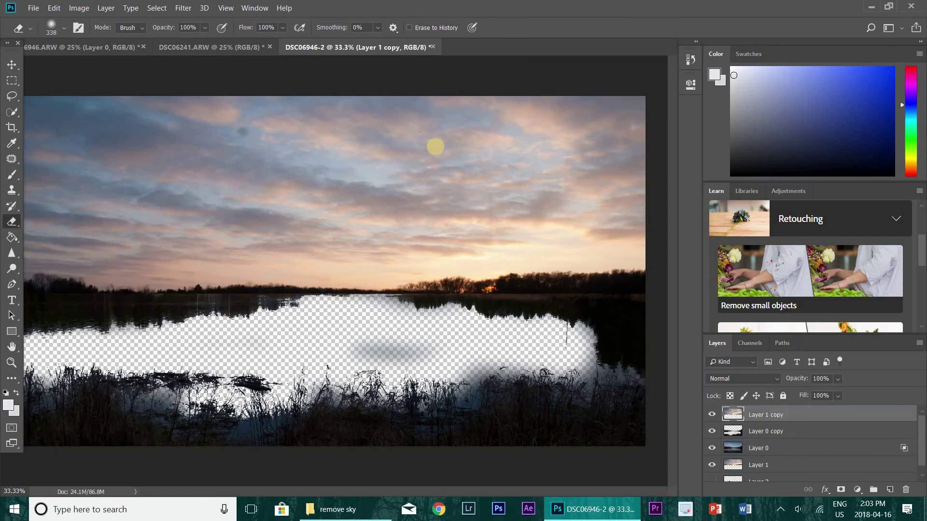
Flip Layer 1 copy horizontally and mirror it downward over the lake at -79.40% height, with its upper edge just above the shoreline
{"action": "left_click", "coordinate": [11, 64]}
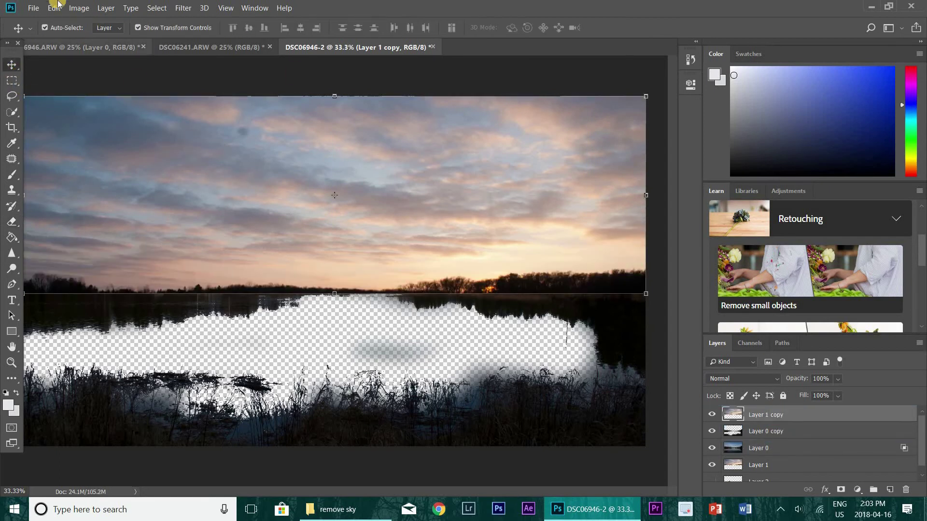
{"action": "left_click", "coordinate": [50, 7]}
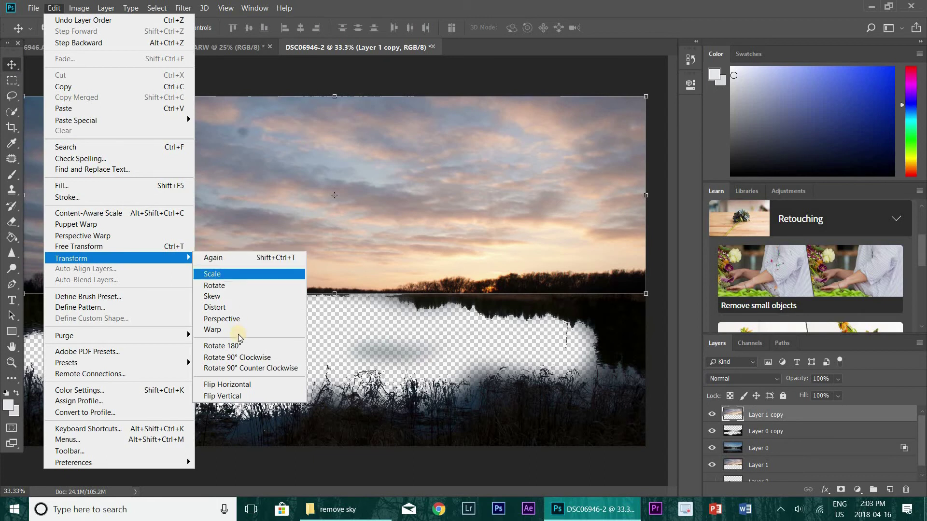
{"action": "left_click", "coordinate": [251, 385]}
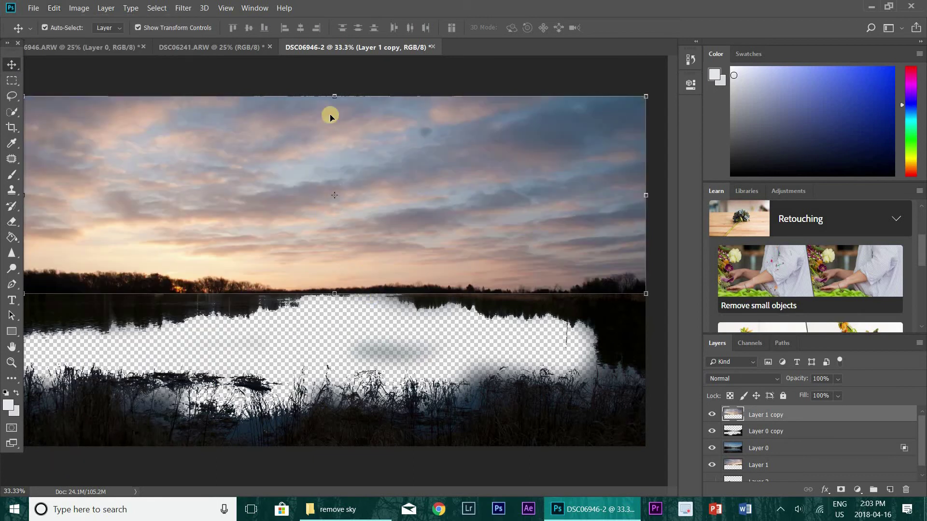
{"action": "left_click_drag", "start_coordinate": [334, 96], "coordinate": [356, 434]}
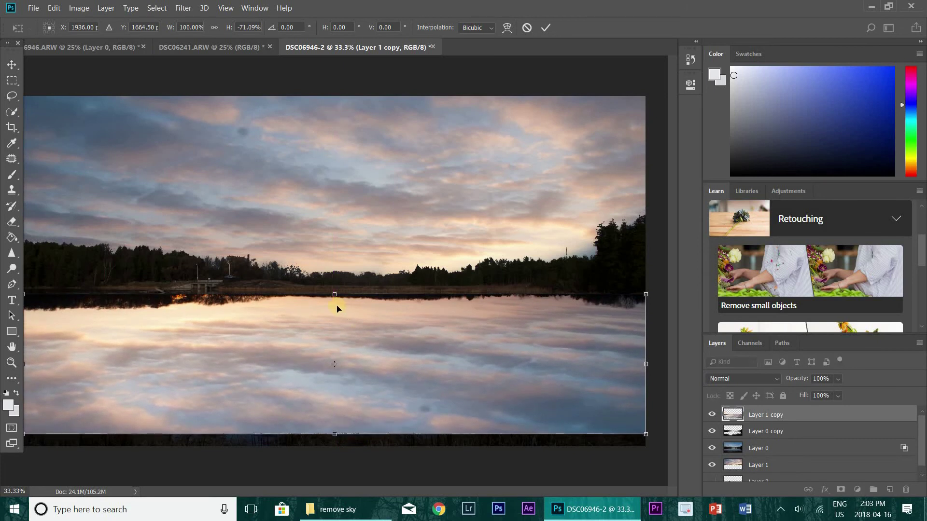
{"action": "left_click_drag", "start_coordinate": [337, 281], "coordinate": [426, 270]}
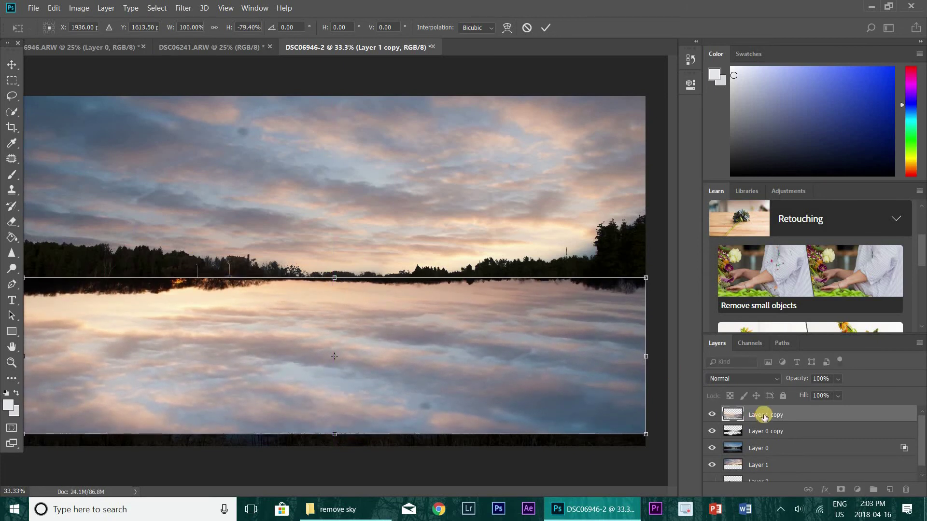
{"action": "left_click", "coordinate": [768, 414]}
{"action": "left_click", "coordinate": [549, 31]}
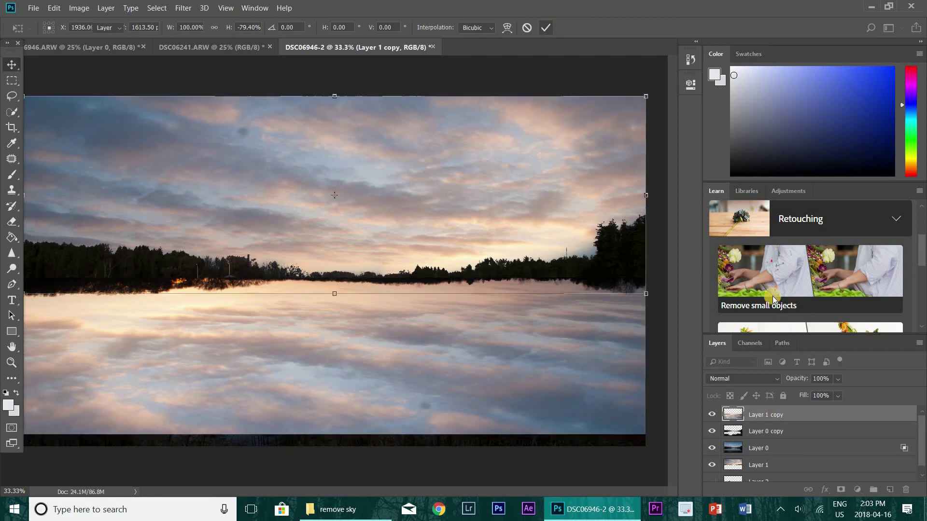
Place the mirrored Layer 1 copy between Layer 1 and Layer 2, and deselect it
{"action": "left_click", "coordinate": [775, 421]}
{"action": "left_click_drag", "start_coordinate": [778, 419], "coordinate": [798, 471]}
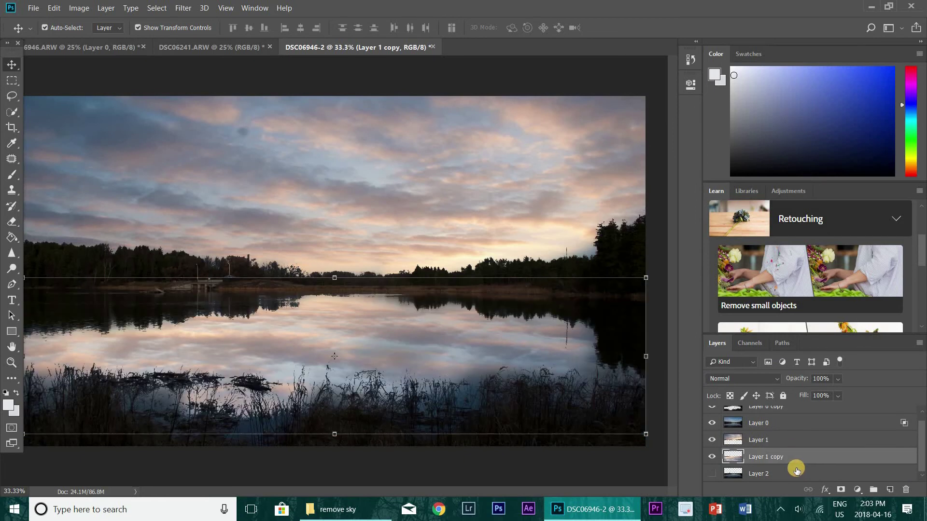
{"action": "left_click", "coordinate": [515, 76]}
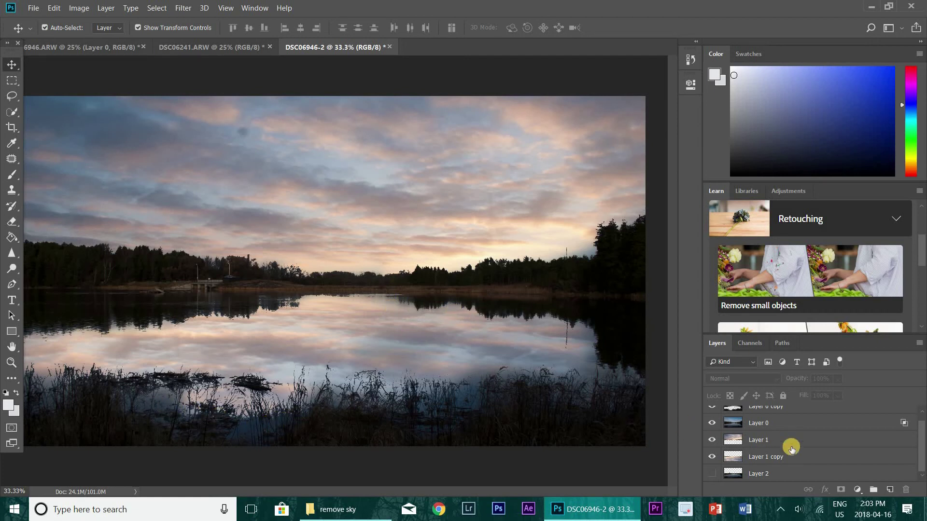
Set the This Layer white limit of Layer 0's blue Blend If to about 47
{"action": "double_click", "coordinate": [786, 426]}
{"action": "left_click_drag", "start_coordinate": [771, 271], "coordinate": [648, 272]}
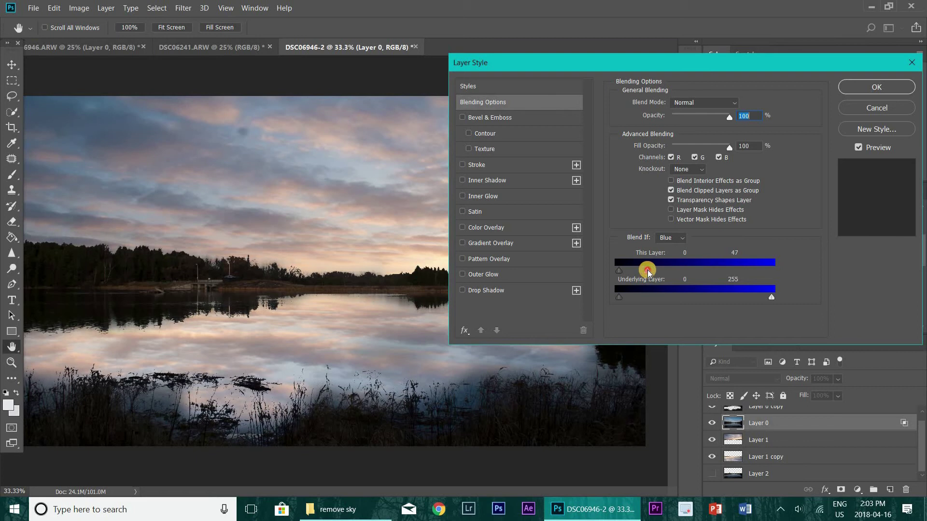
{"action": "left_click", "coordinate": [876, 87]}
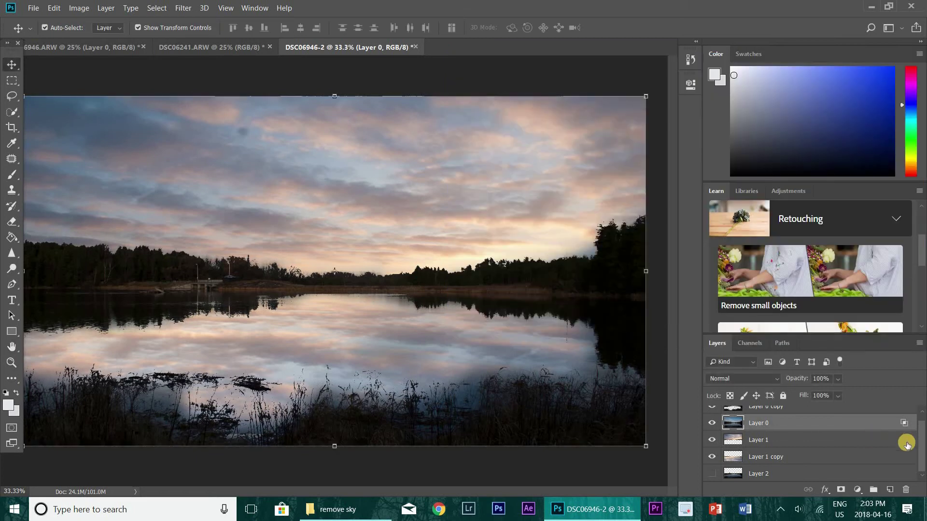
{"action": "left_click", "coordinate": [665, 257]}
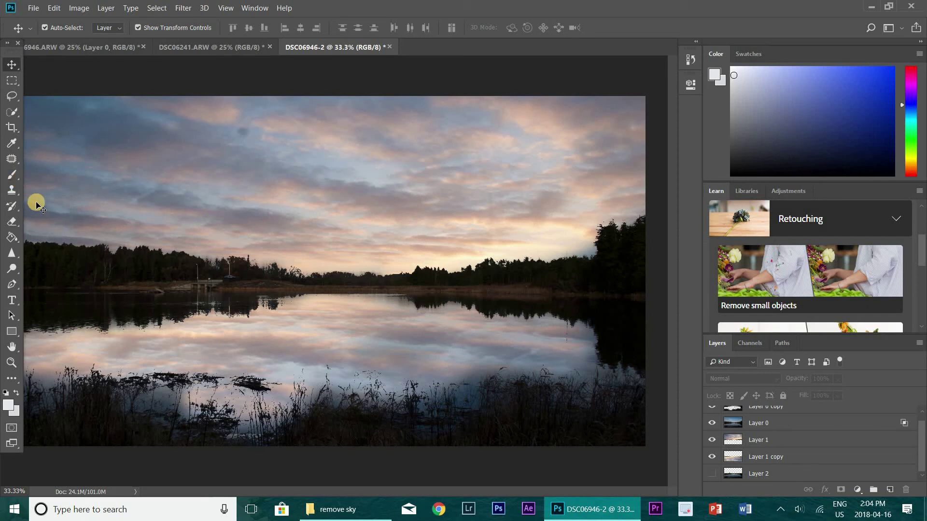
Duplicate Layer 0 again and place the new copy above Layer 0 copy
{"action": "left_click", "coordinate": [781, 428]}
{"action": "right_click", "coordinate": [781, 428]}
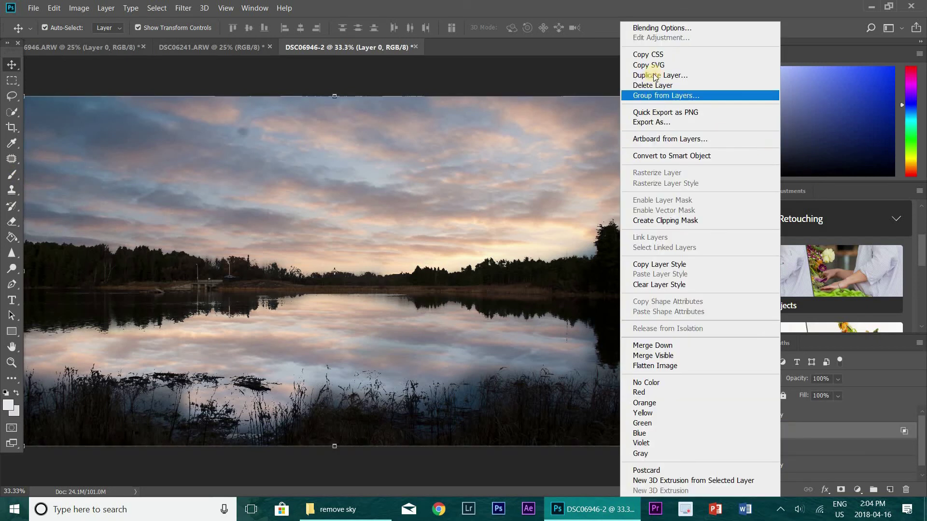
{"action": "left_click", "coordinate": [772, 75]}
{"action": "left_click", "coordinate": [561, 134]}
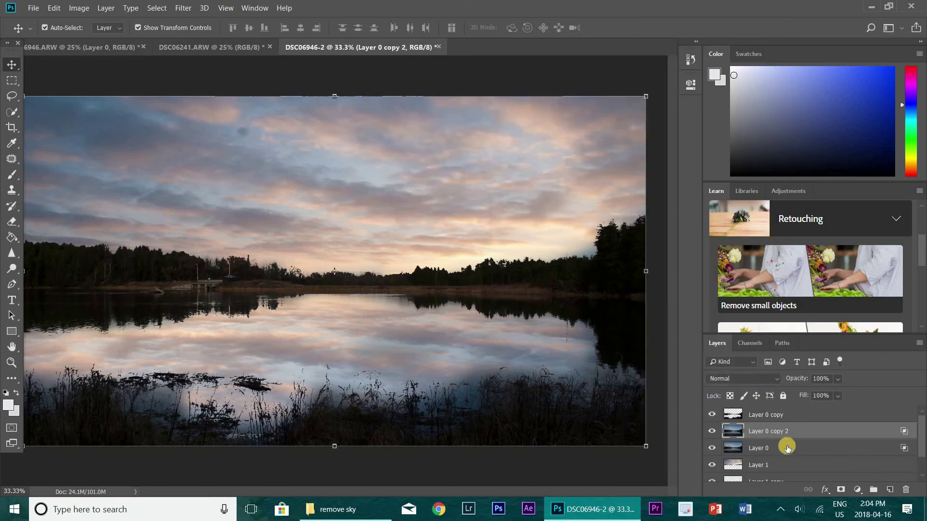
{"action": "left_click_drag", "start_coordinate": [785, 411], "coordinate": [785, 414]}
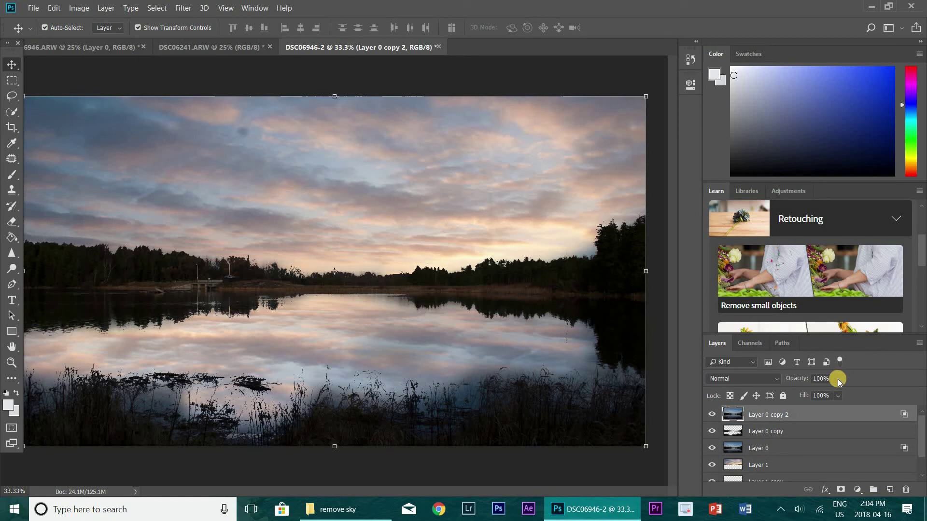
Reset the This Layer white limit of Layer 0 copy 2's blue Blend If to 255
{"action": "left_click", "coordinate": [771, 420]}
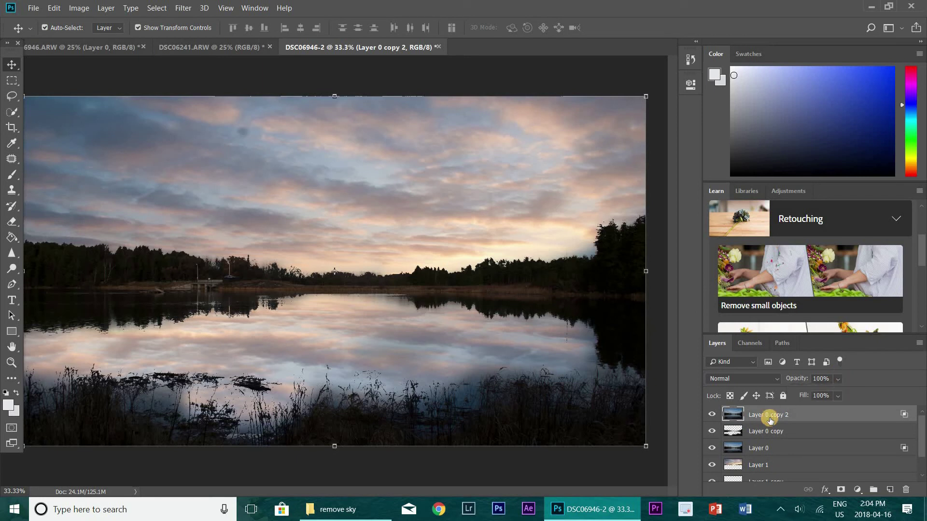
{"action": "double_click", "coordinate": [822, 414]}
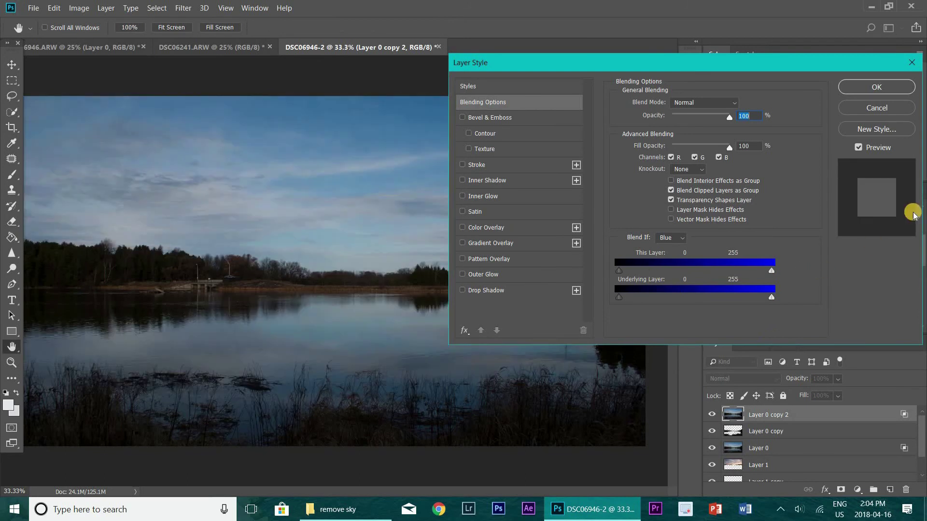
{"action": "left_click", "coordinate": [877, 87]}
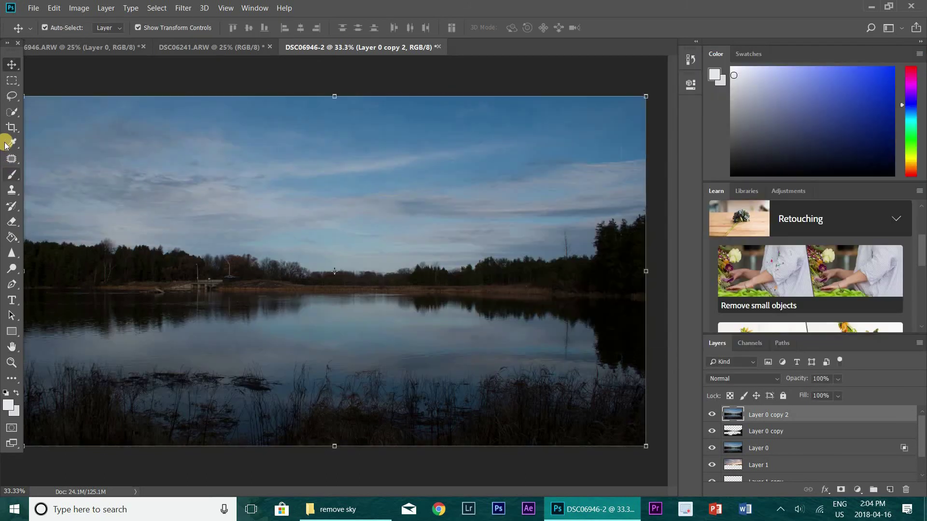
Erase the blue sky above the tree line from Layer 0 copy 2 with a soft 338 px eraser
{"action": "left_click", "coordinate": [11, 222]}
{"action": "mouse_move", "coordinate": [381, 115]}
{"action": "left_mouse_down"}
{"action": "mouse_move", "coordinate": [42, 145]}
{"action": "mouse_move", "coordinate": [9, 113]}
{"action": "mouse_move", "coordinate": [2, 187]}
{"action": "mouse_move", "coordinate": [111, 219]}
{"action": "mouse_move", "coordinate": [21, 240]}
{"action": "mouse_move", "coordinate": [423, 247]}
{"action": "mouse_move", "coordinate": [390, 252]}
{"action": "mouse_move", "coordinate": [404, 253]}
{"action": "mouse_move", "coordinate": [544, 243]}
{"action": "mouse_move", "coordinate": [393, 227]}
{"action": "mouse_move", "coordinate": [522, 180]}
{"action": "mouse_move", "coordinate": [316, 171]}
{"action": "mouse_move", "coordinate": [655, 110]}
{"action": "mouse_move", "coordinate": [581, 90]}
{"action": "mouse_move", "coordinate": [466, 115]}
{"action": "mouse_move", "coordinate": [346, 203]}
{"action": "mouse_move", "coordinate": [50, 175]}
{"action": "mouse_move", "coordinate": [2, 141]}
{"action": "left_mouse_up"}
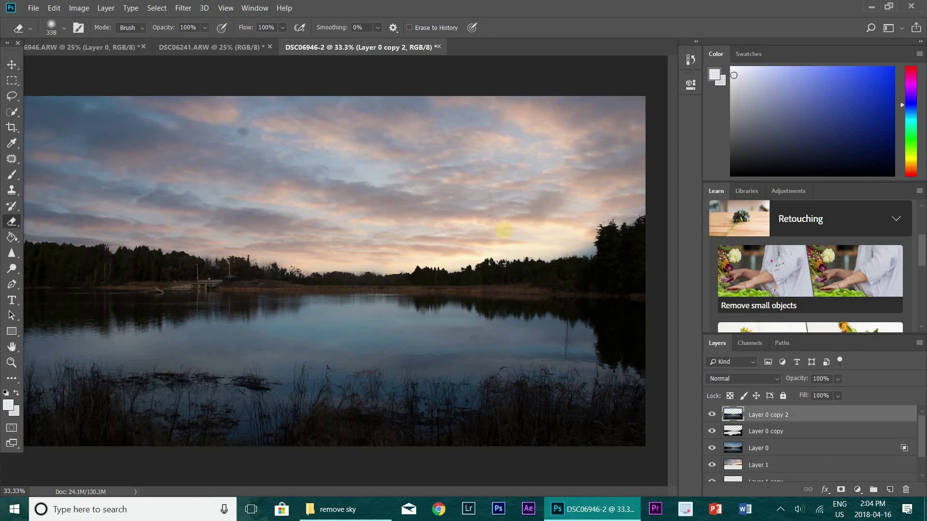
{"action": "left_click", "coordinate": [525, 253]}
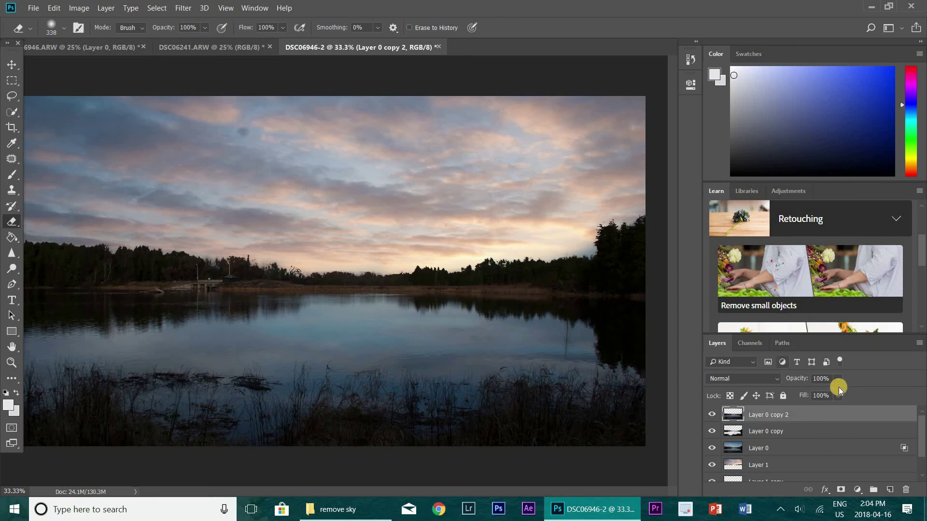
Set the fill of Layer 0 copy 2 to 39% and deselect the layer
{"action": "left_click_drag", "start_coordinate": [853, 392], "coordinate": [903, 394]}
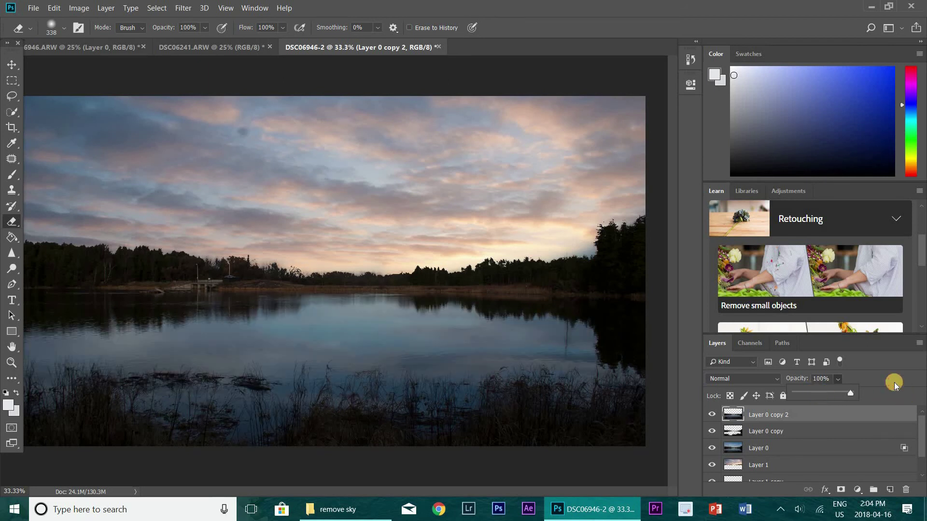
{"action": "left_click", "coordinate": [837, 396]}
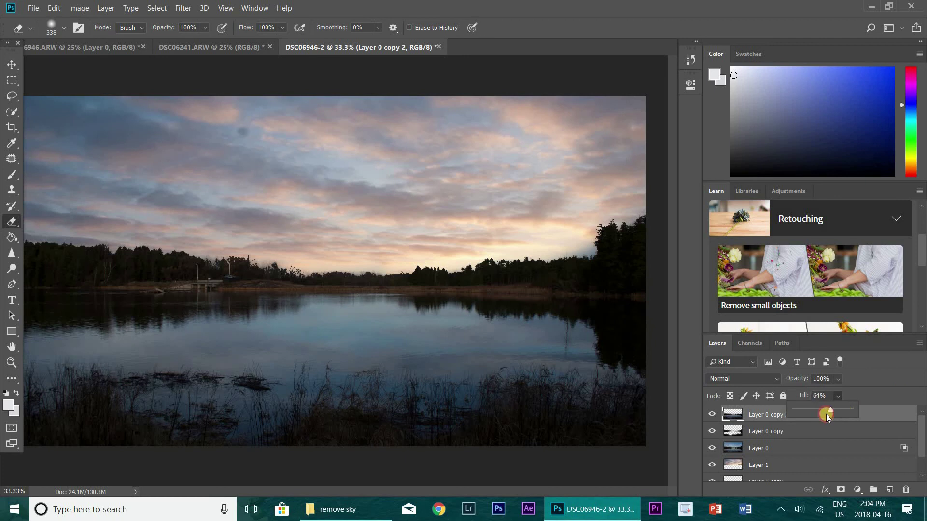
{"action": "mouse_move", "coordinate": [820, 416]}
{"action": "left_mouse_down"}
{"action": "mouse_move", "coordinate": [811, 416]}
{"action": "mouse_move", "coordinate": [819, 417]}
{"action": "left_mouse_up"}
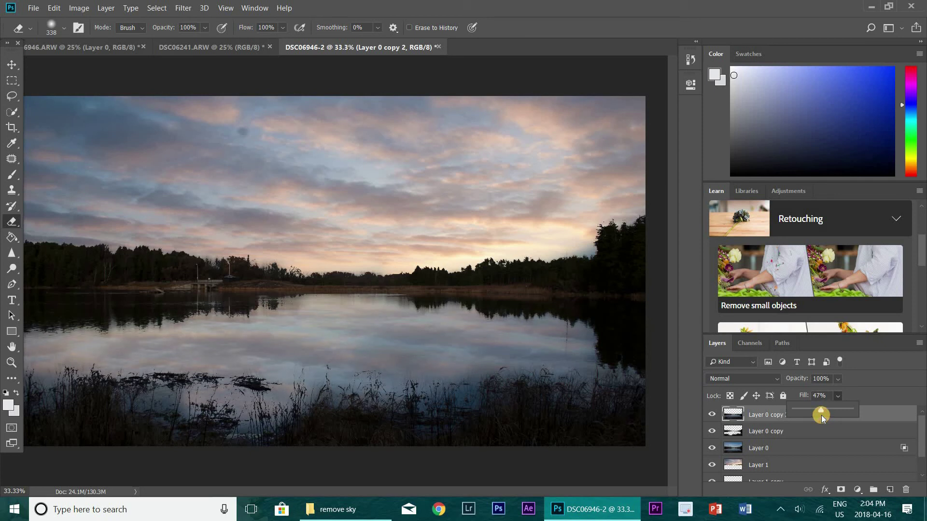
{"action": "left_click_drag", "start_coordinate": [817, 413], "coordinate": [816, 413]}
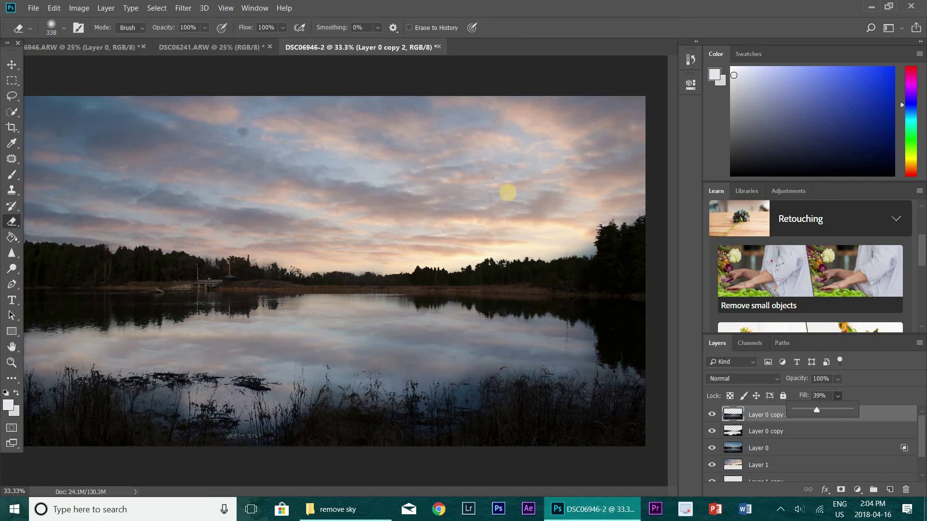
{"action": "left_click", "coordinate": [12, 64]}
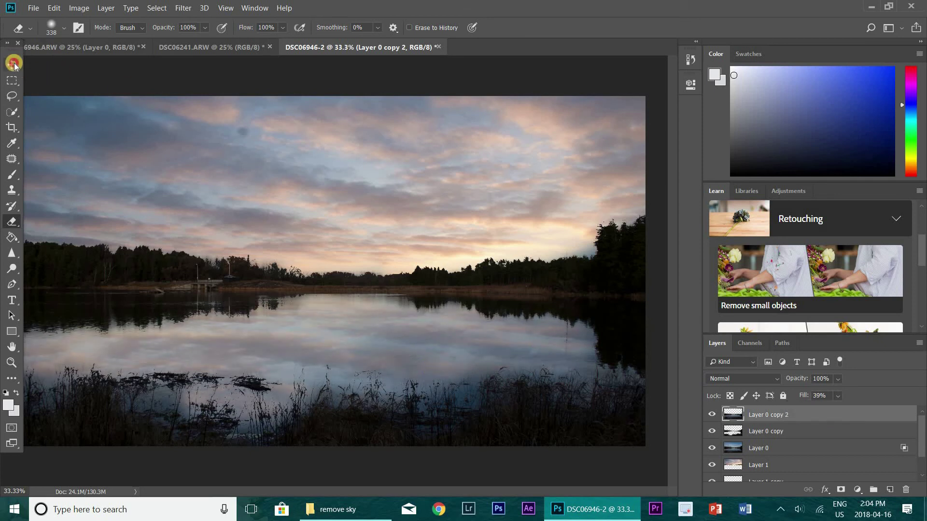
{"action": "left_click", "coordinate": [125, 71]}
Erase the remaining sky traces along and above the tree line on Layer 0 copy with the 338 px eraser
{"action": "key", "text": "z"}
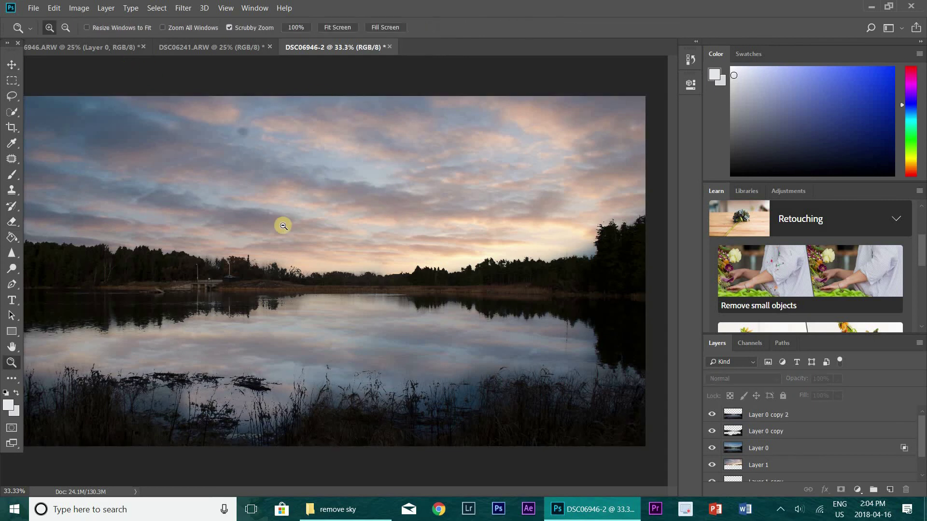
{"action": "left_click", "coordinate": [251, 213], "text": "alt"}
{"action": "left_click", "coordinate": [251, 213]}
{"action": "key", "text": "v"}
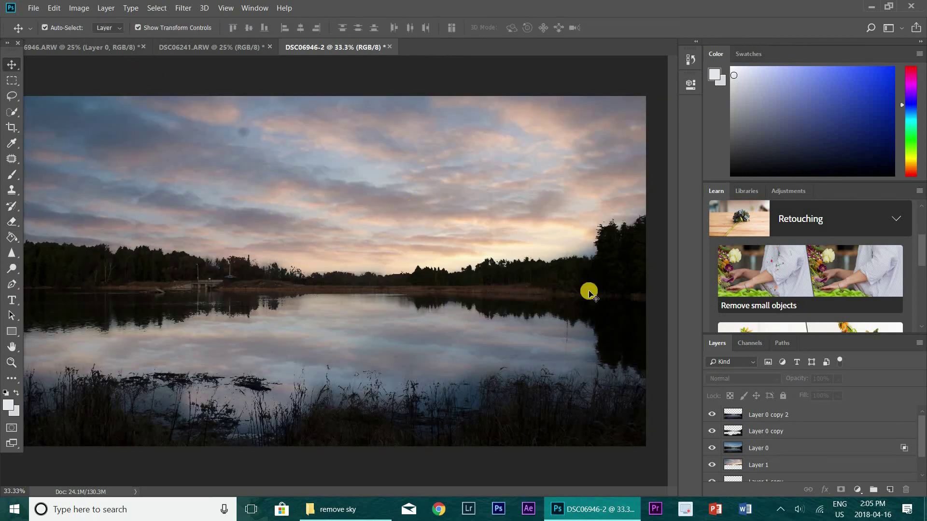
{"action": "left_click", "coordinate": [786, 435]}
{"action": "left_click", "coordinate": [12, 222]}
{"action": "left_click_drag", "start_coordinate": [552, 250], "coordinate": [602, 240]}
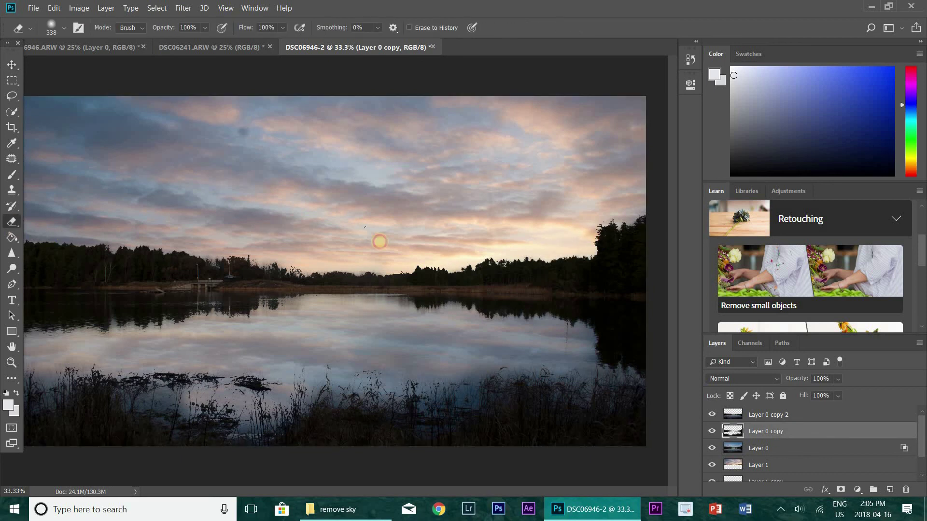
{"action": "left_click_drag", "start_coordinate": [346, 253], "coordinate": [79, 215]}
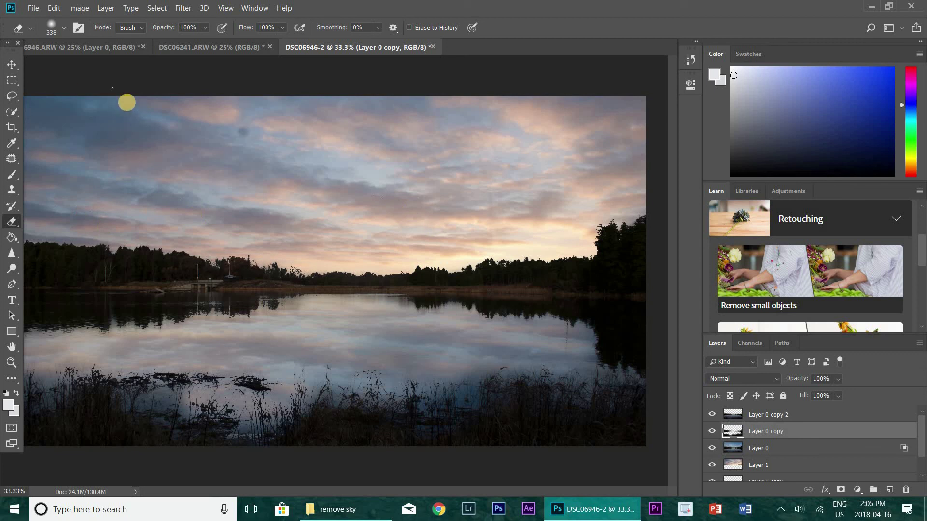
Erase the hazy sky remnants around the treetops on Layer 0 with a soft 20 px eraser
{"action": "key", "text": "z"}
{"action": "key", "text": "ctrl+minus"}
{"action": "left_click", "coordinate": [242, 181]}
{"action": "key", "text": "e"}
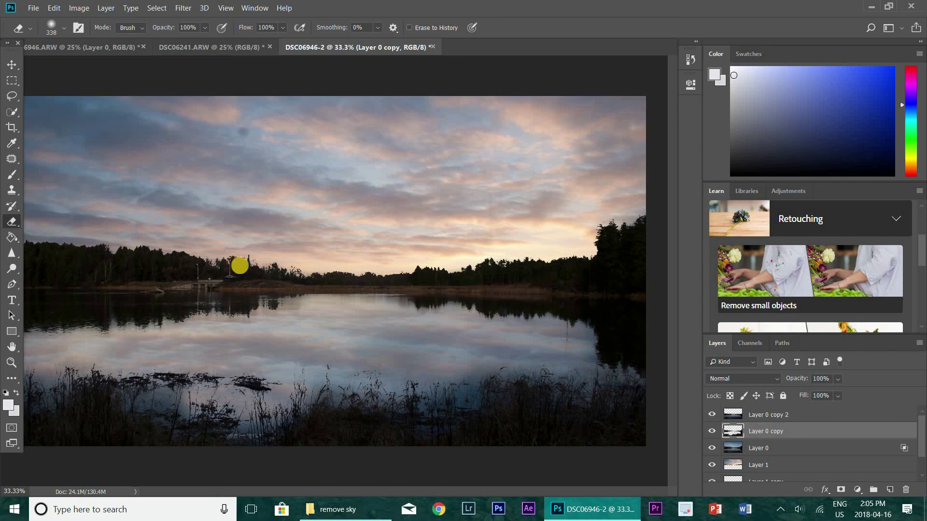
{"action": "left_click_drag", "start_coordinate": [273, 255], "coordinate": [437, 314]}
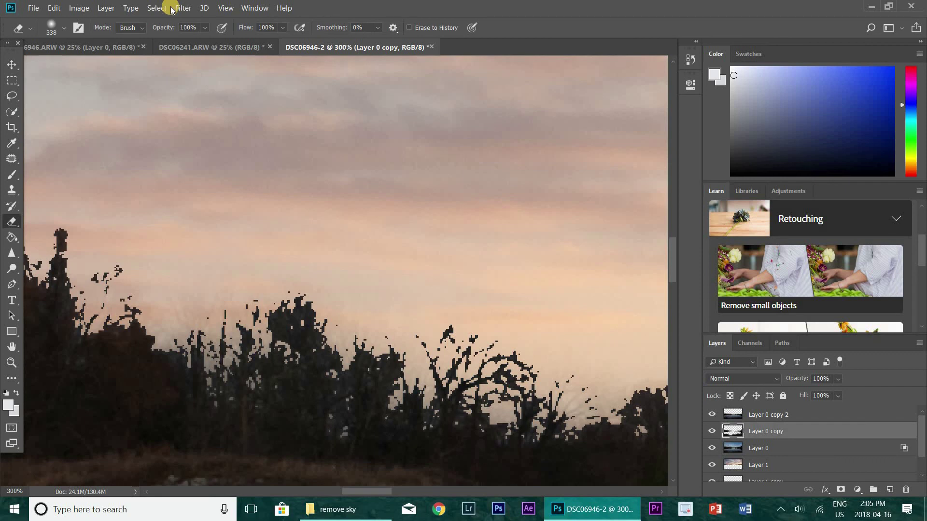
{"action": "left_click", "coordinate": [60, 33]}
{"action": "type", "text": "20"}
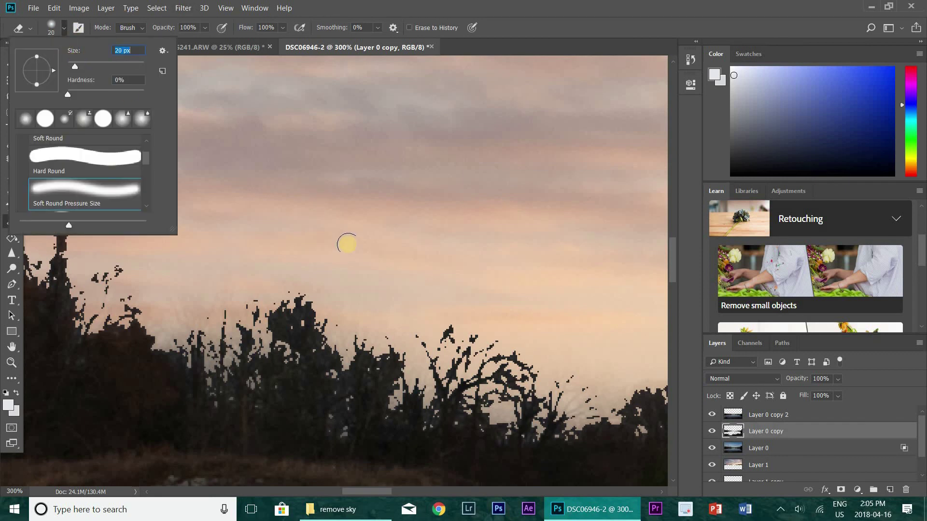
{"action": "key", "text": "Return"}
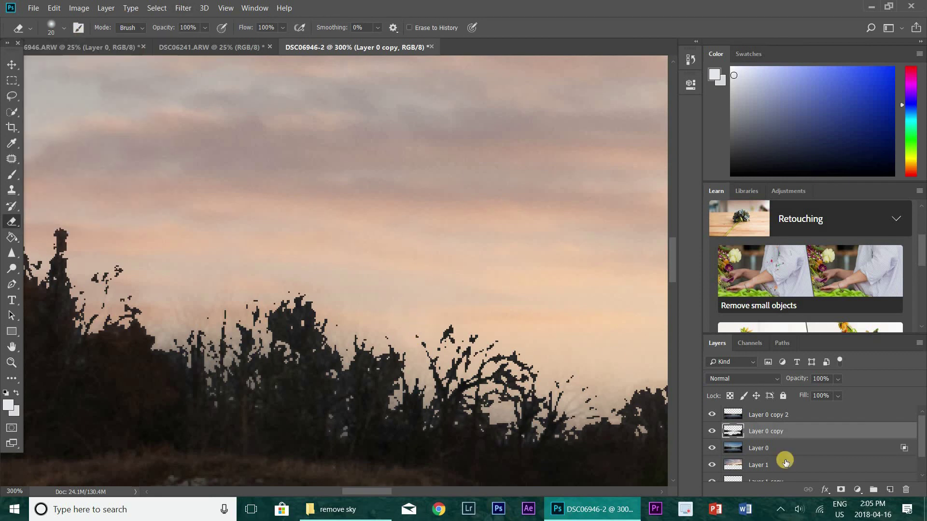
{"action": "left_click", "coordinate": [783, 447]}
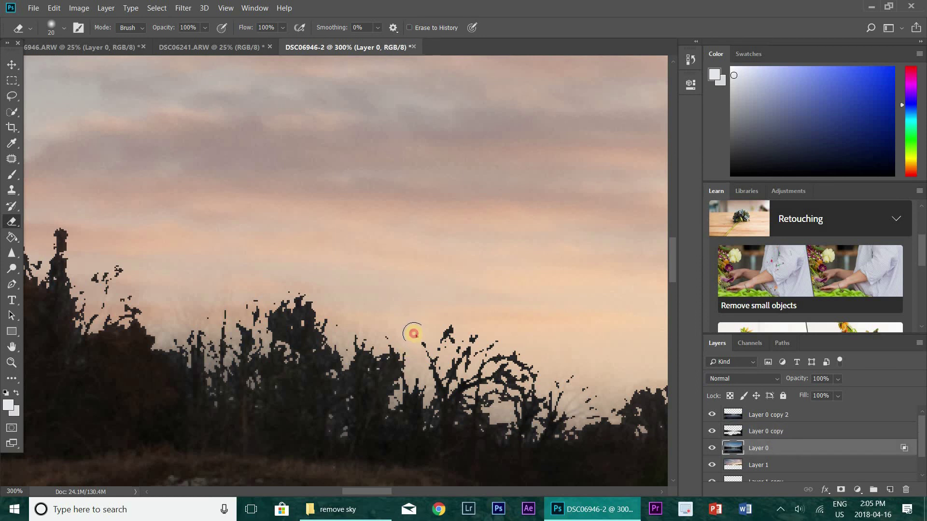
Examine the whole composite at 25% zoom, comparing the sunset sky with its reflection in the lake
{"action": "key", "text": "z"}
{"action": "left_click", "coordinate": [338, 209], "text": "alt"}
{"action": "left_click", "coordinate": [338, 208], "text": "alt"}
{"action": "left_click", "coordinate": [338, 209], "text": "alt"}
{"action": "left_click", "coordinate": [338, 208], "text": "alt"}
{"action": "left_click", "coordinate": [338, 208], "text": "alt"}
{"action": "left_click", "coordinate": [335, 290], "text": "alt"}
{"action": "left_click", "coordinate": [343, 295], "text": "alt"}
{"action": "left_click", "coordinate": [351, 299]}
{"action": "key", "text": "e"}
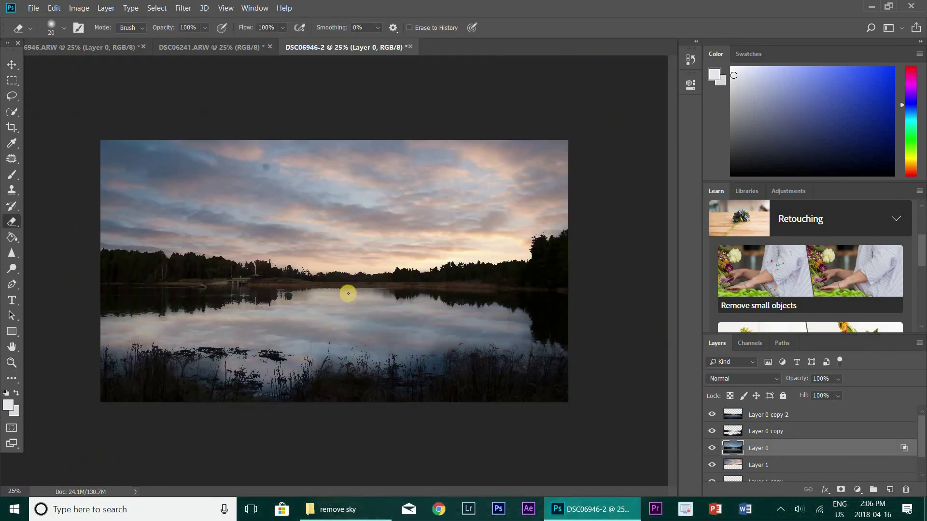